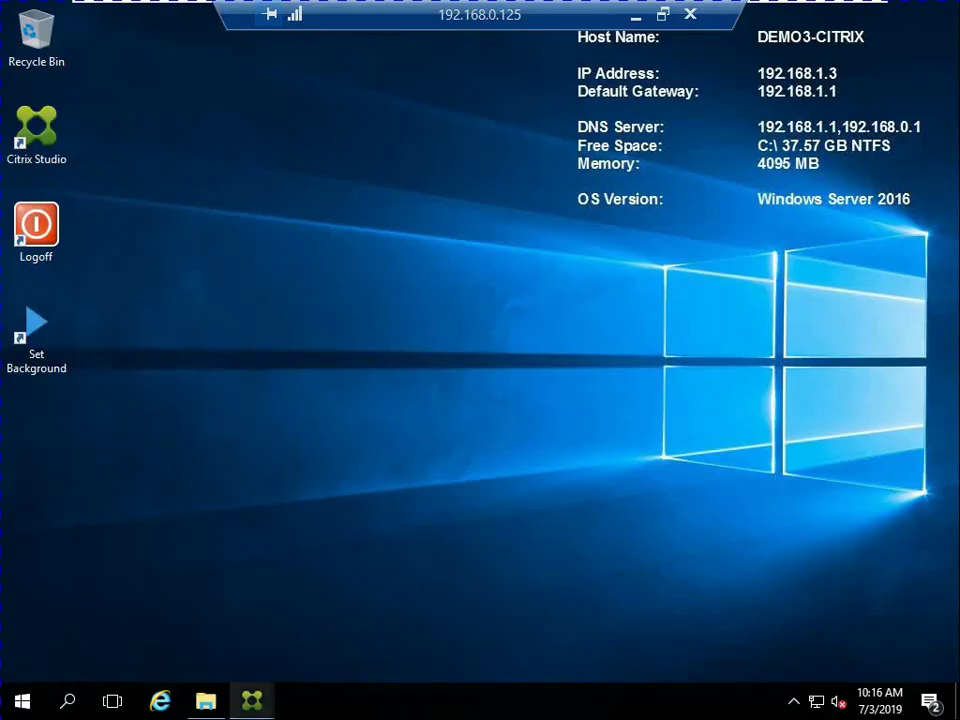
# Open Citrix Studio and review the delivery groups and the published applications, ending with the Iexplore application's details
pyautogui.click(252, 700)
pyautogui.click(354, 600)
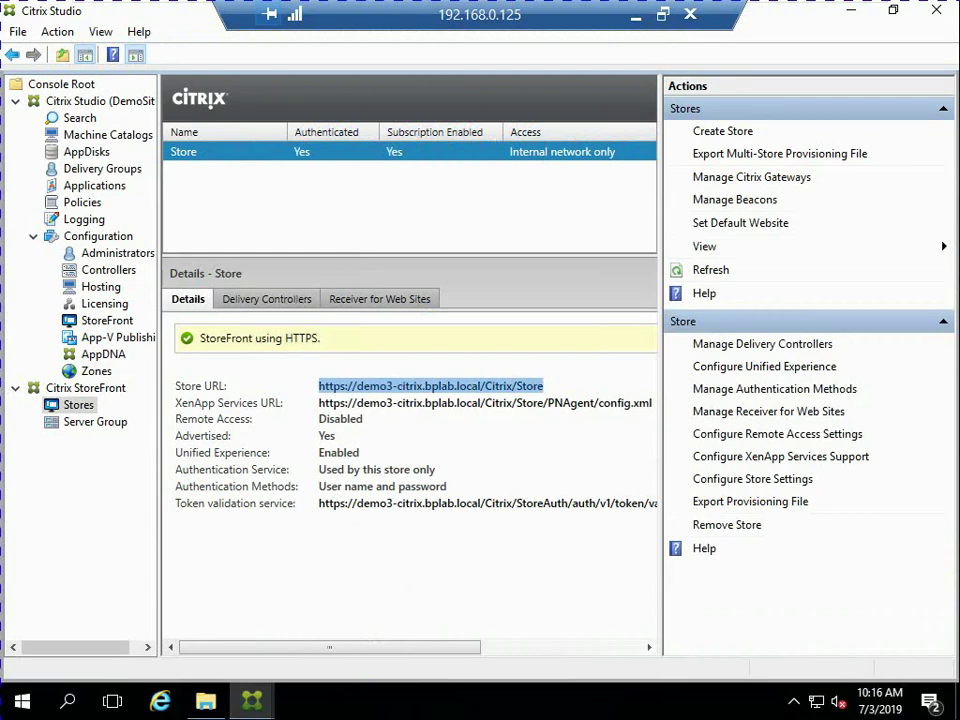
pyautogui.click(102, 168)
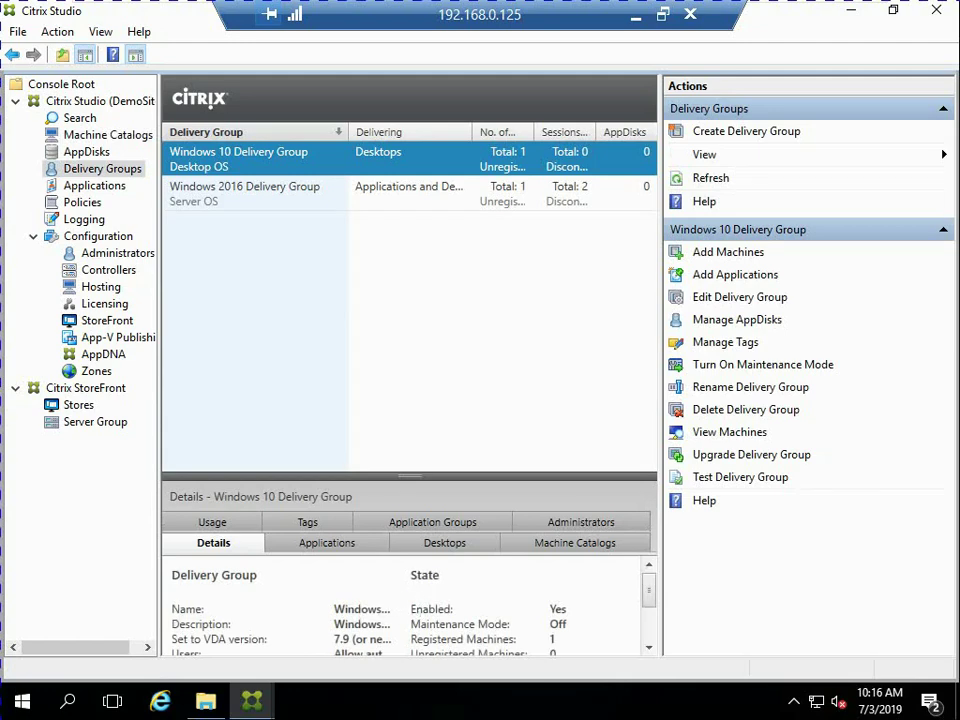
pyautogui.click(94, 185)
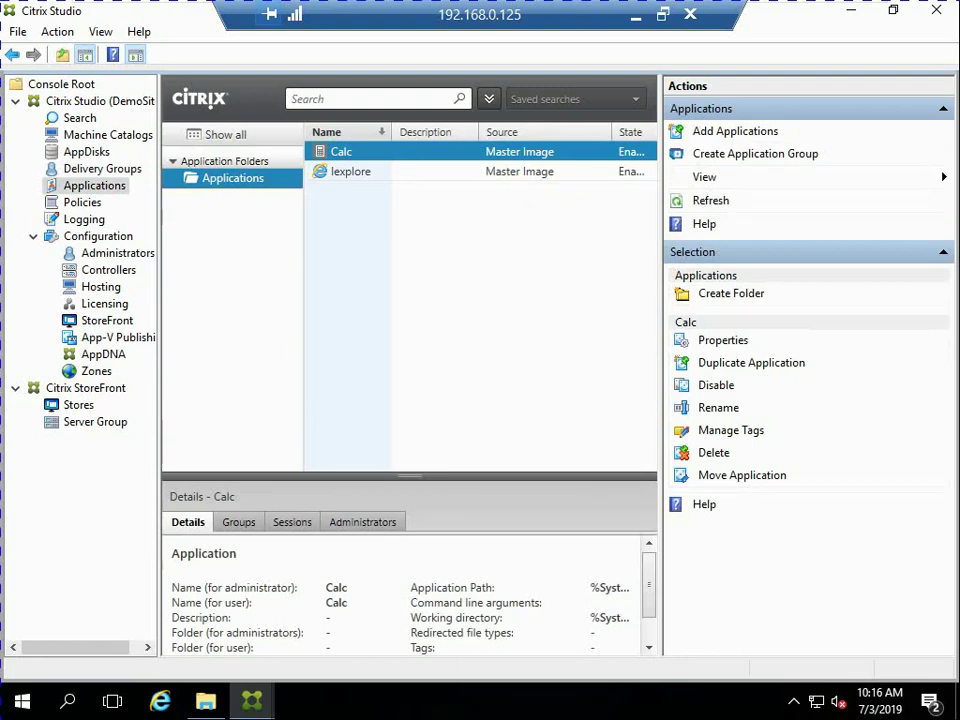
pyautogui.click(350, 171)
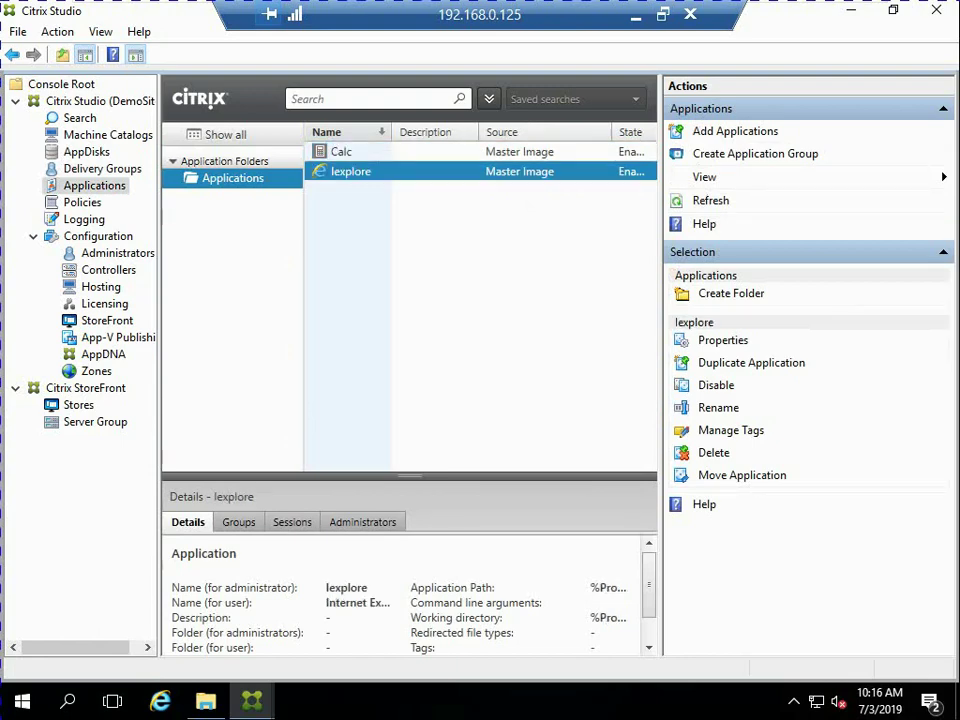
# Copy the Store URL from the StoreFront store's details and open it in Internet Explorer
pyautogui.click(78, 404)
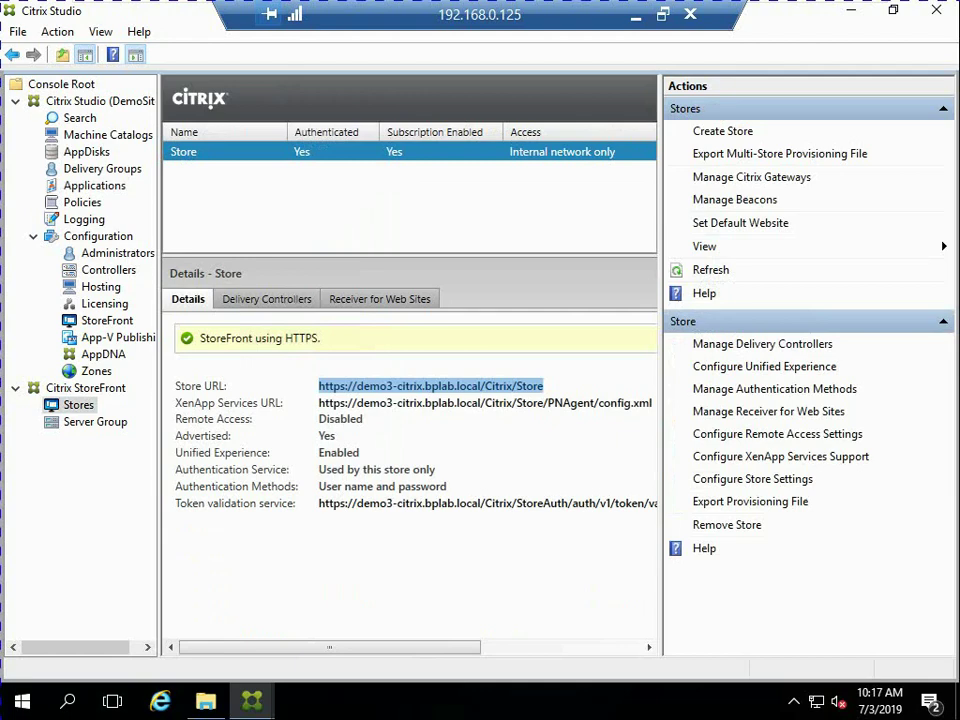
pyautogui.rightClick(412, 387)
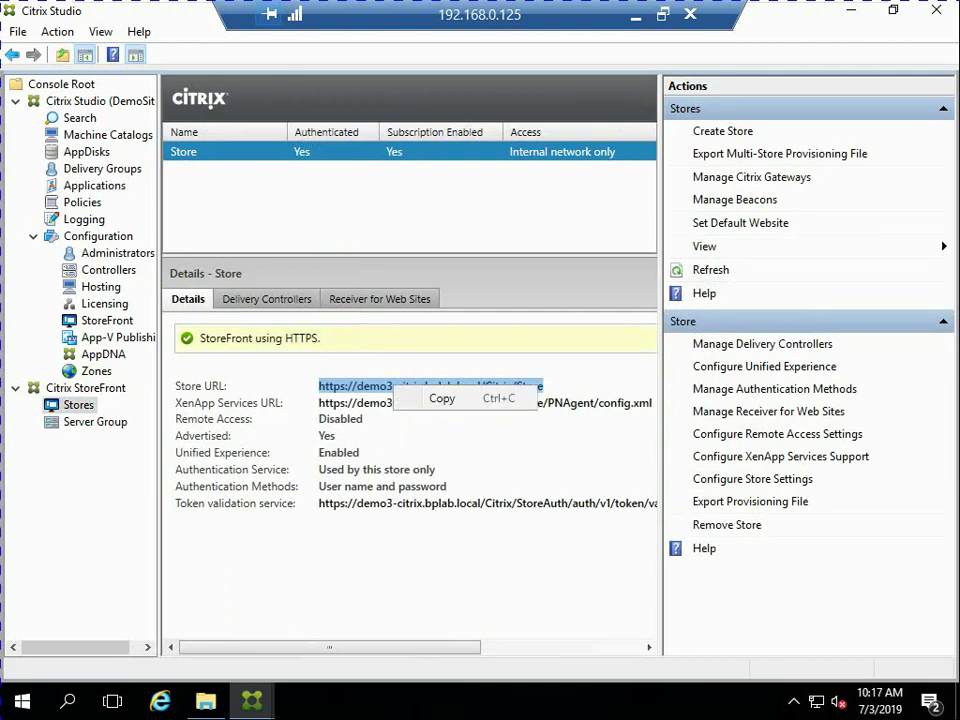
pyautogui.click(432, 396)
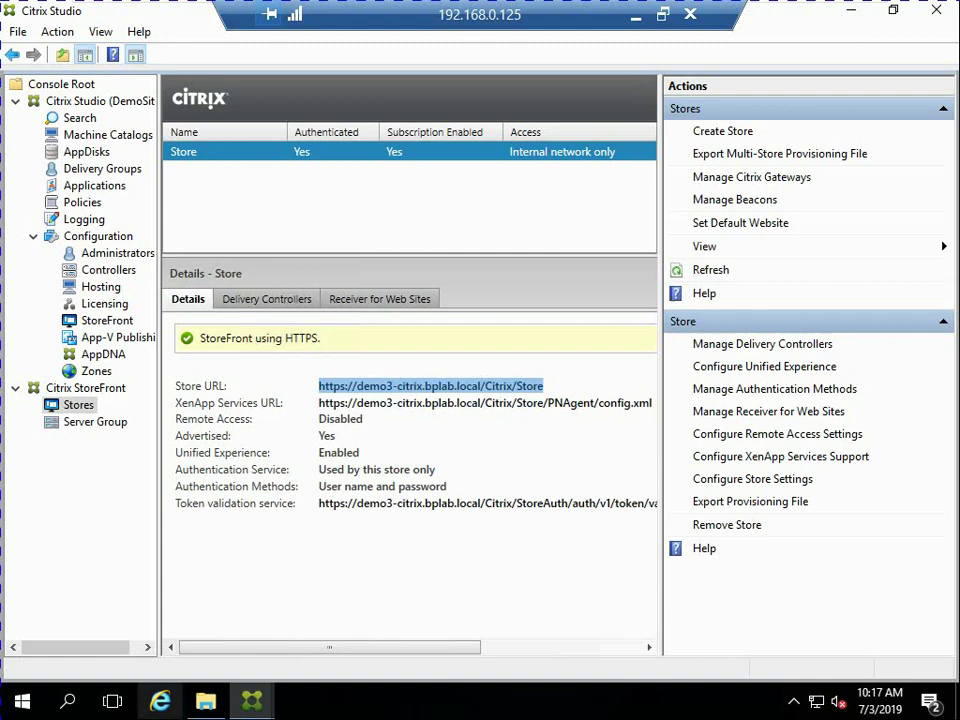
pyautogui.press('super+1')
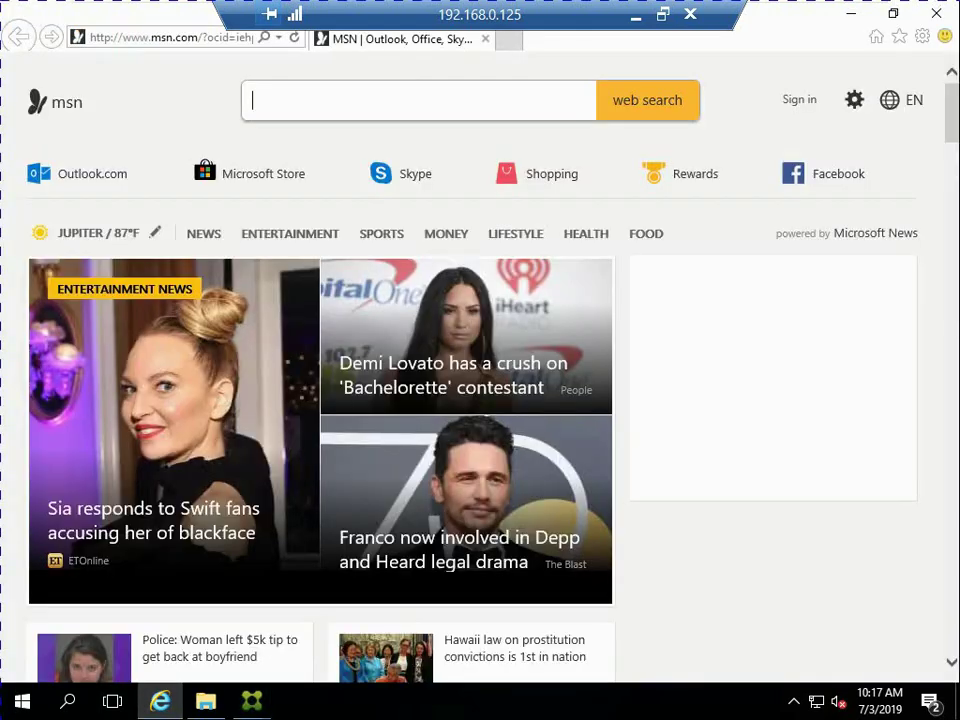
pyautogui.hotkey('ctrl', 'v')
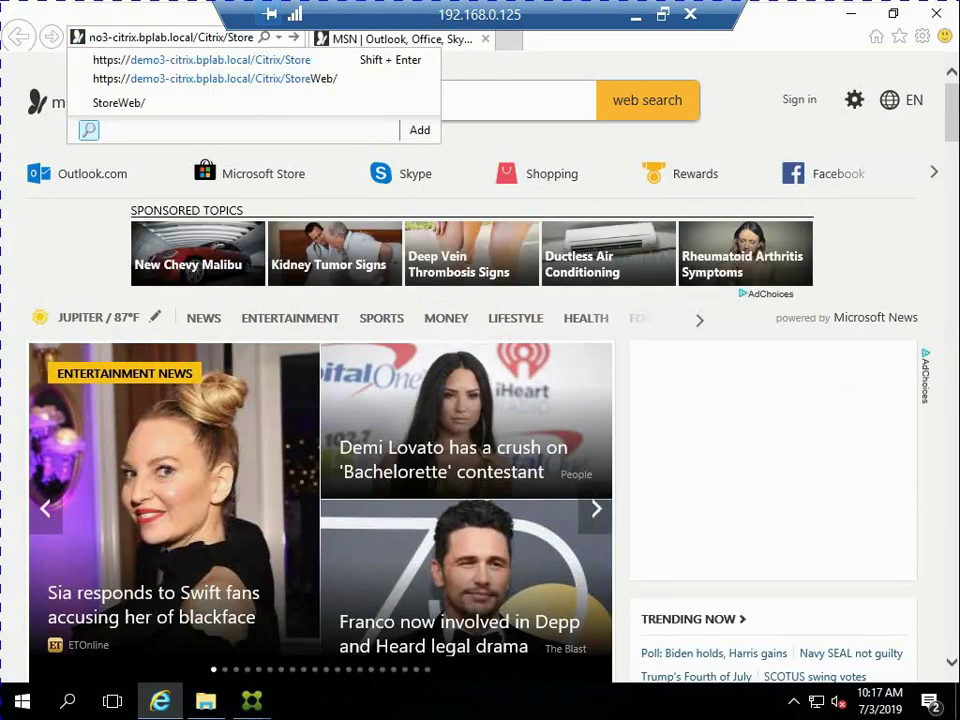
pyautogui.press('Return')
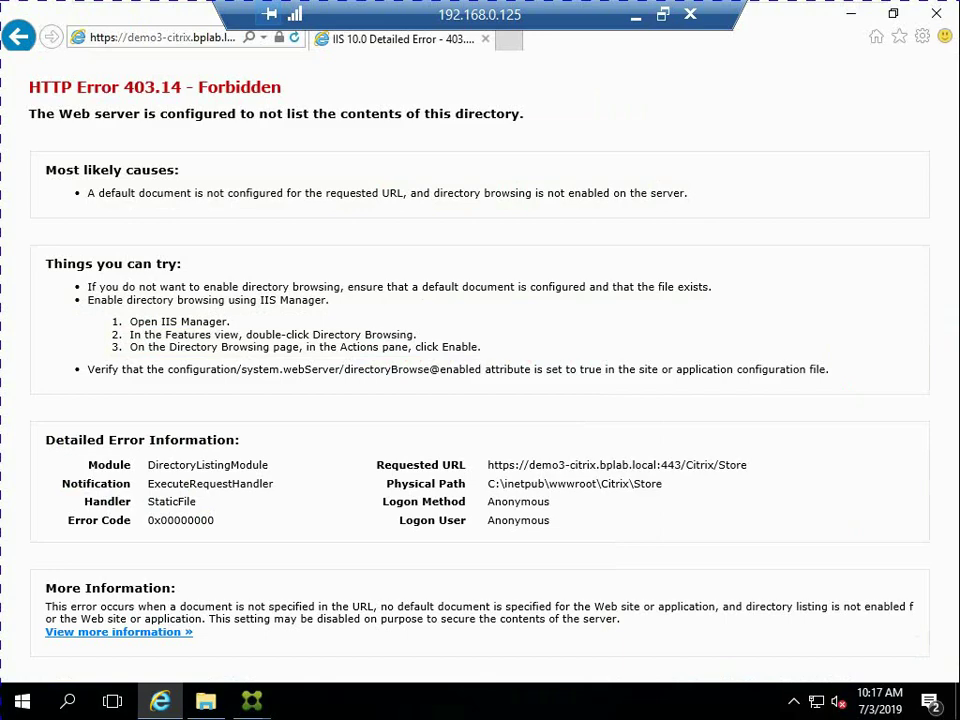
# View the site's certificate, checking its general information, details and certification path, and return to the certificate's details
pyautogui.click(279, 37)
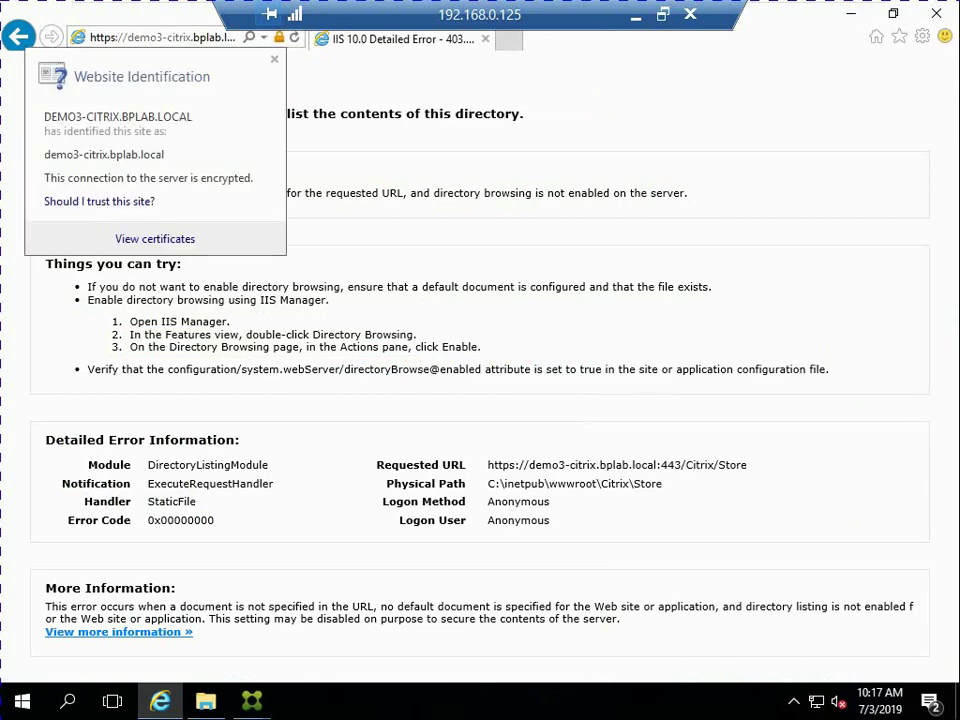
pyautogui.click(155, 238)
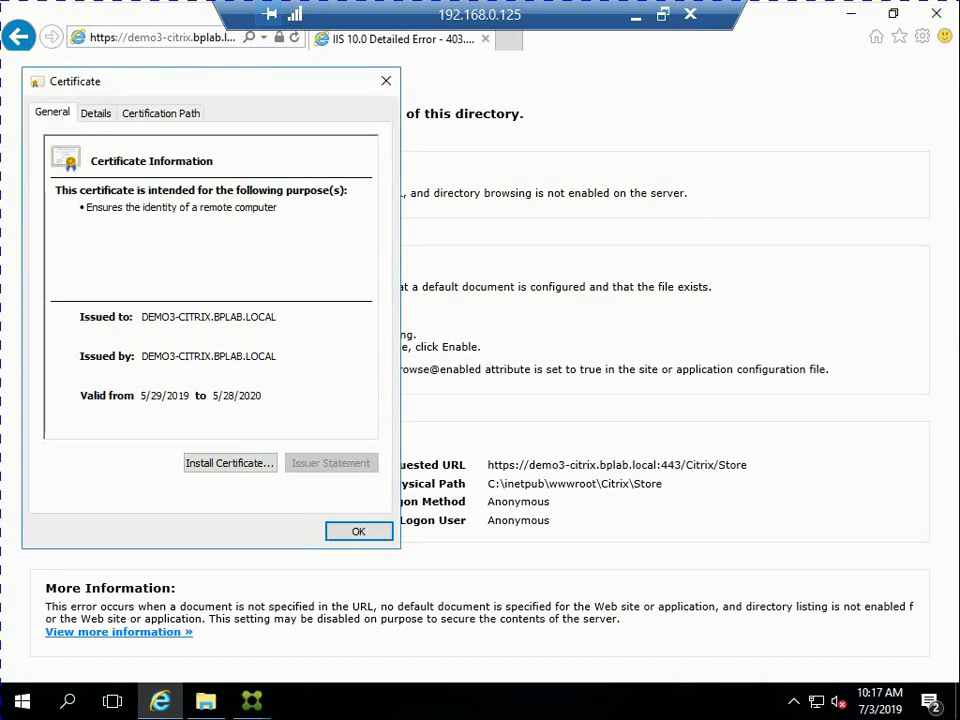
pyautogui.click(95, 113)
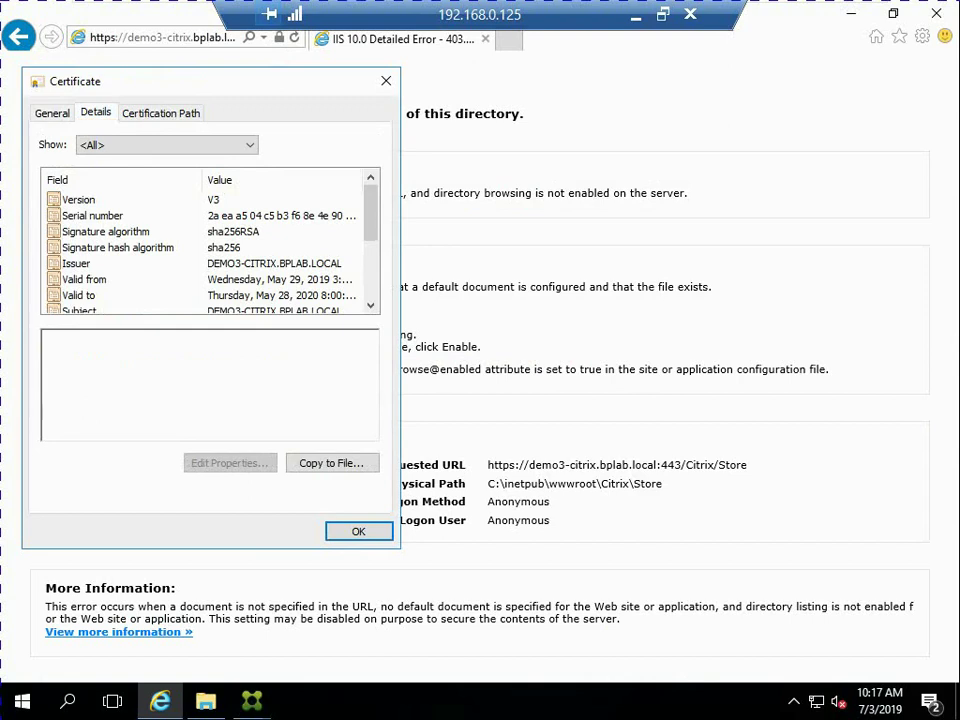
pyautogui.hotkey('ctrl', 'Tab')
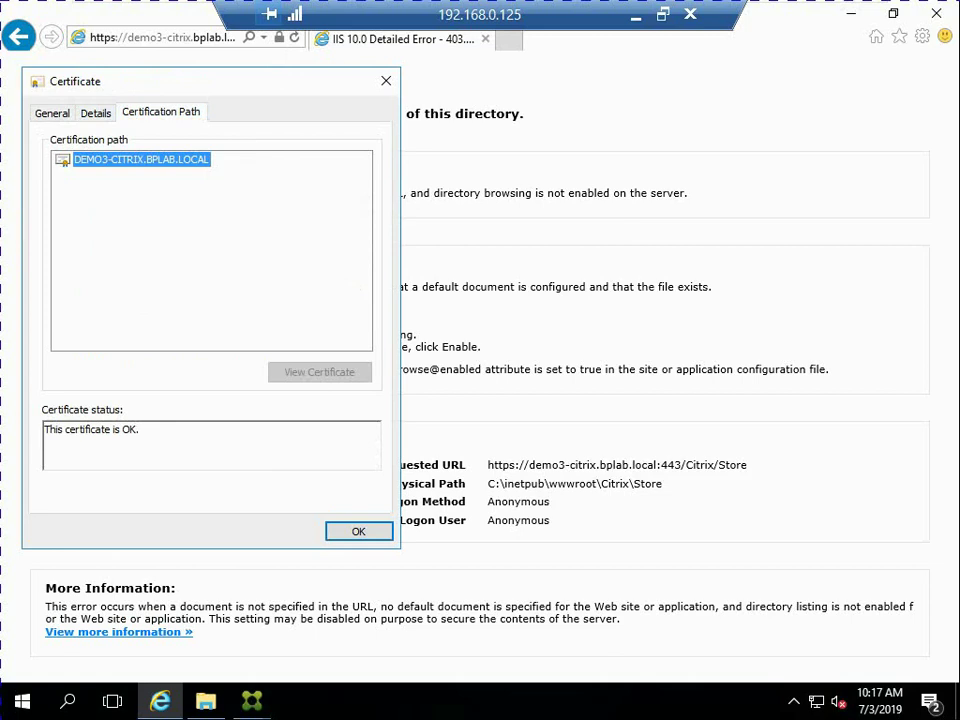
pyautogui.hotkey('ctrl', 'shift', 'Tab')
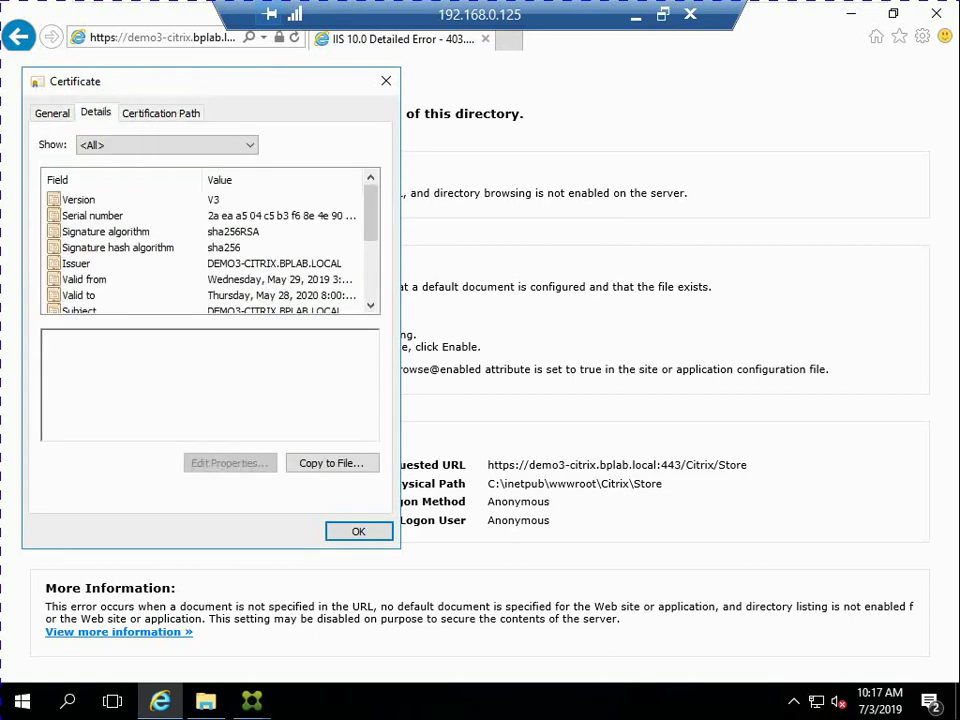
# Export the certificate in DER encoded binary X.509 (.CER) format to the USB Drive (E:) as DEMO3-CITRIX
pyautogui.hotkey('alt', 'c')
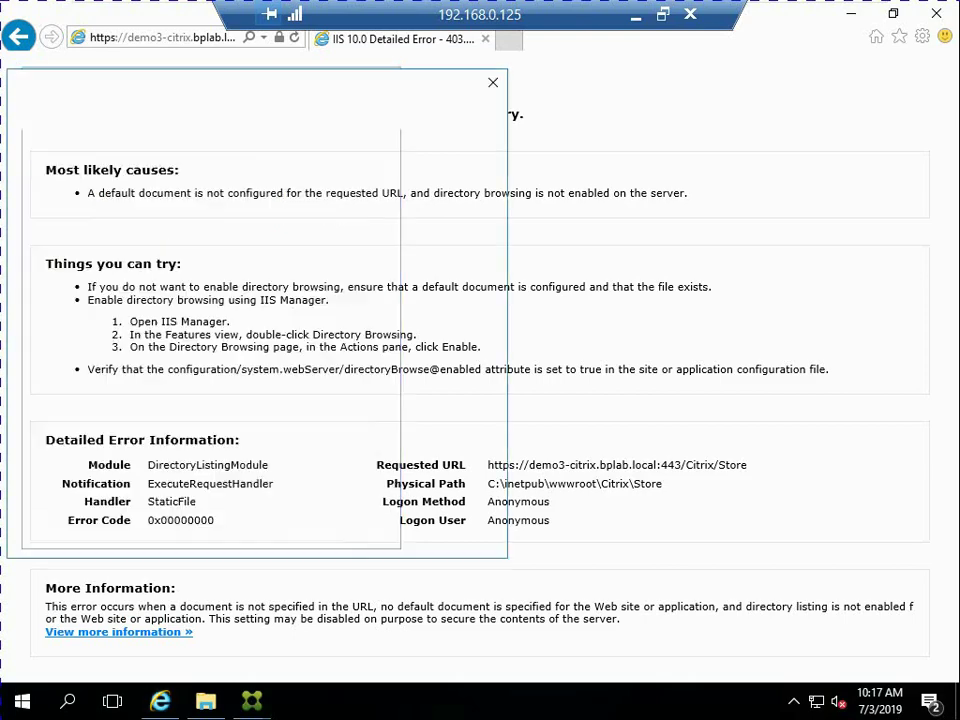
pyautogui.press('Return')
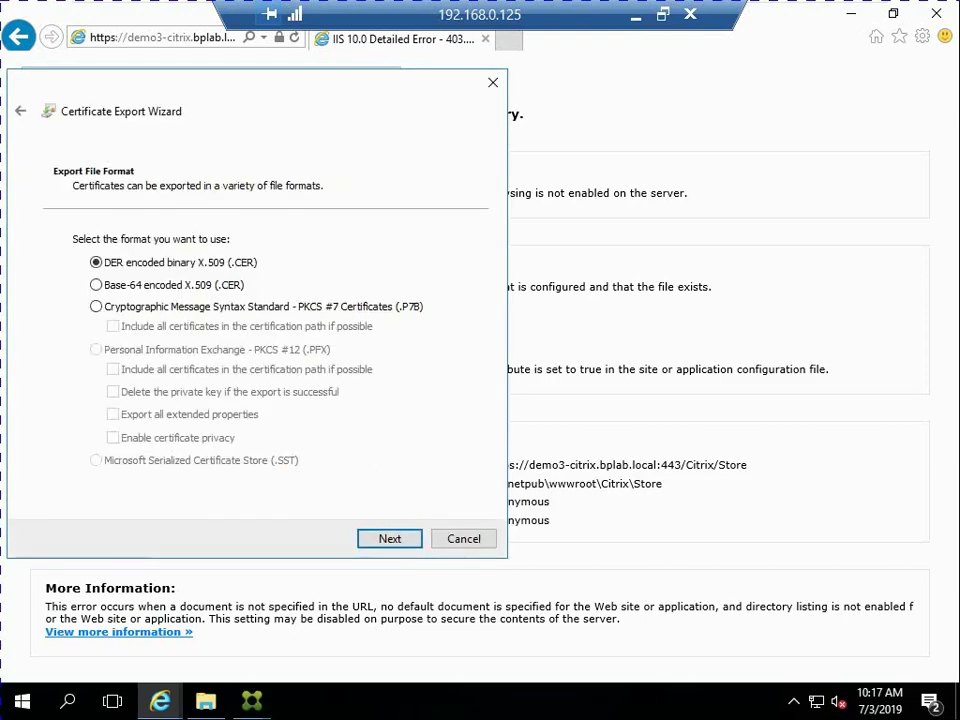
pyautogui.press('Return')
pyautogui.hotkey('alt', 'r')
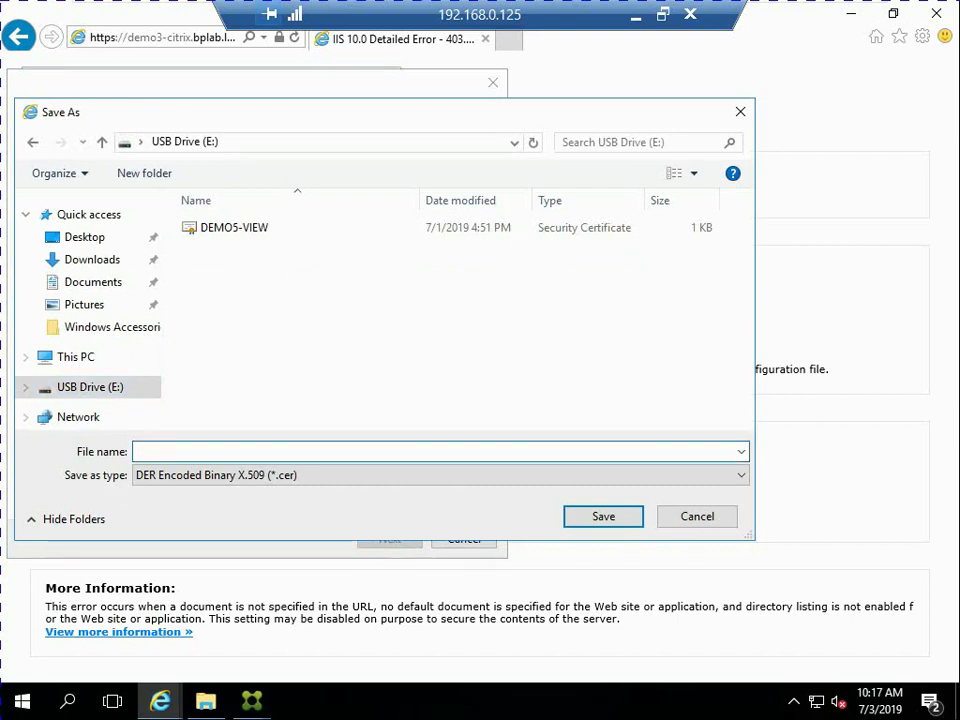
pyautogui.write('DEMO')
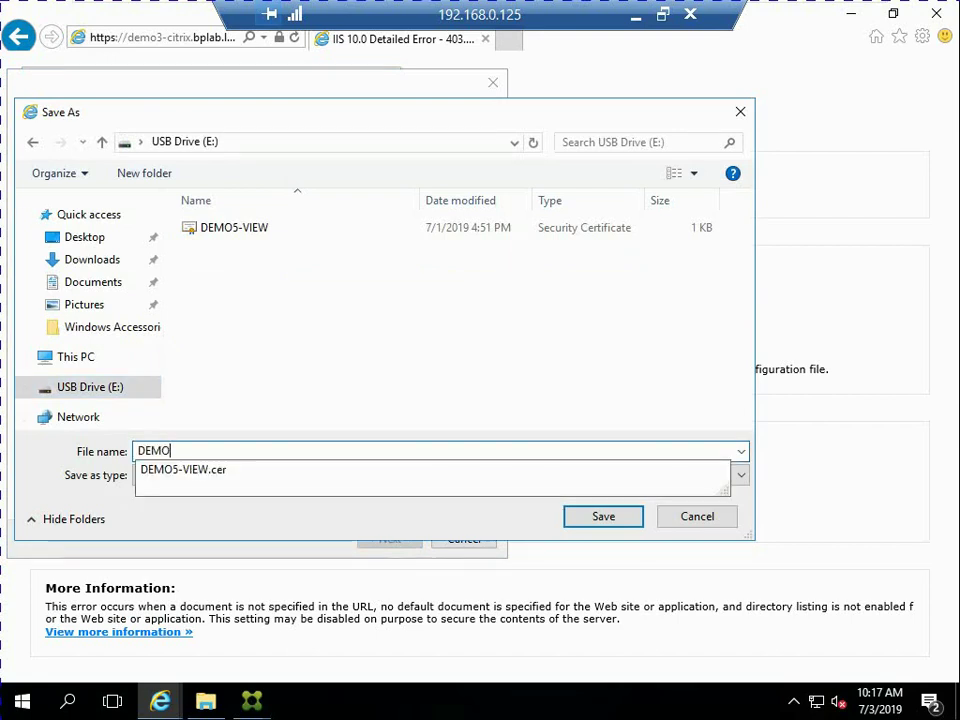
pyautogui.write('3-')
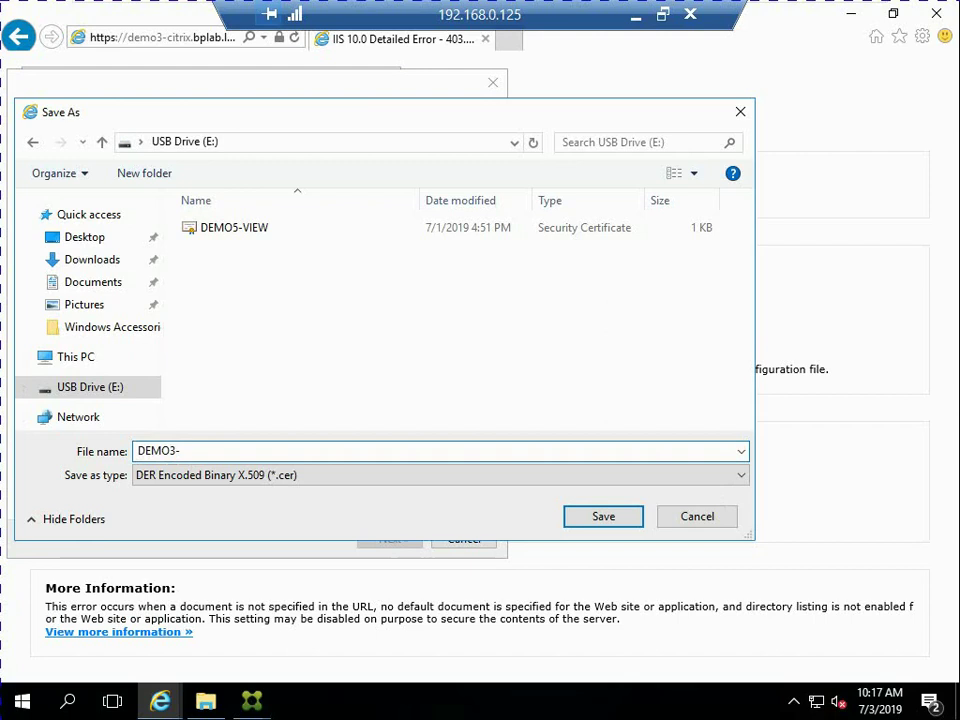
pyautogui.write('CITRIX')
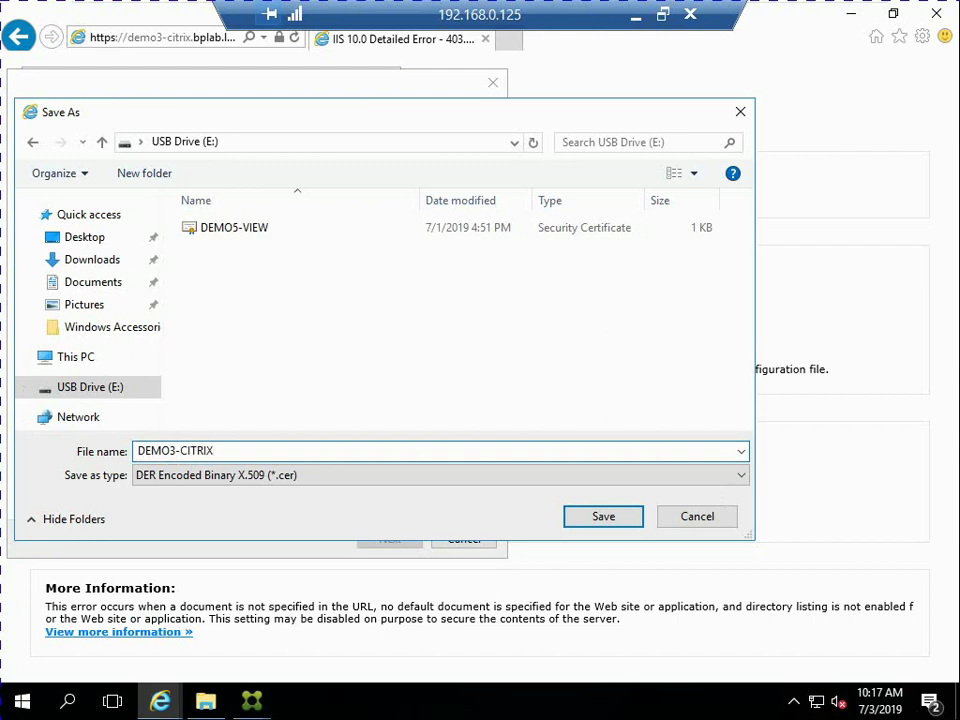
pyautogui.click(603, 516)
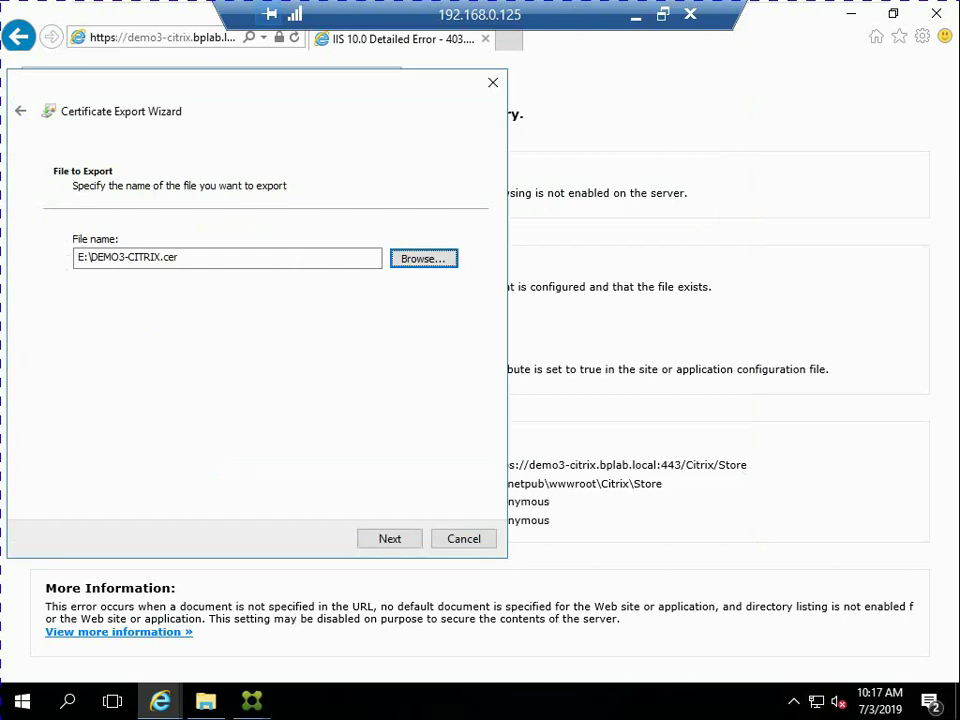
pyautogui.click(389, 539)
pyautogui.click(389, 539)
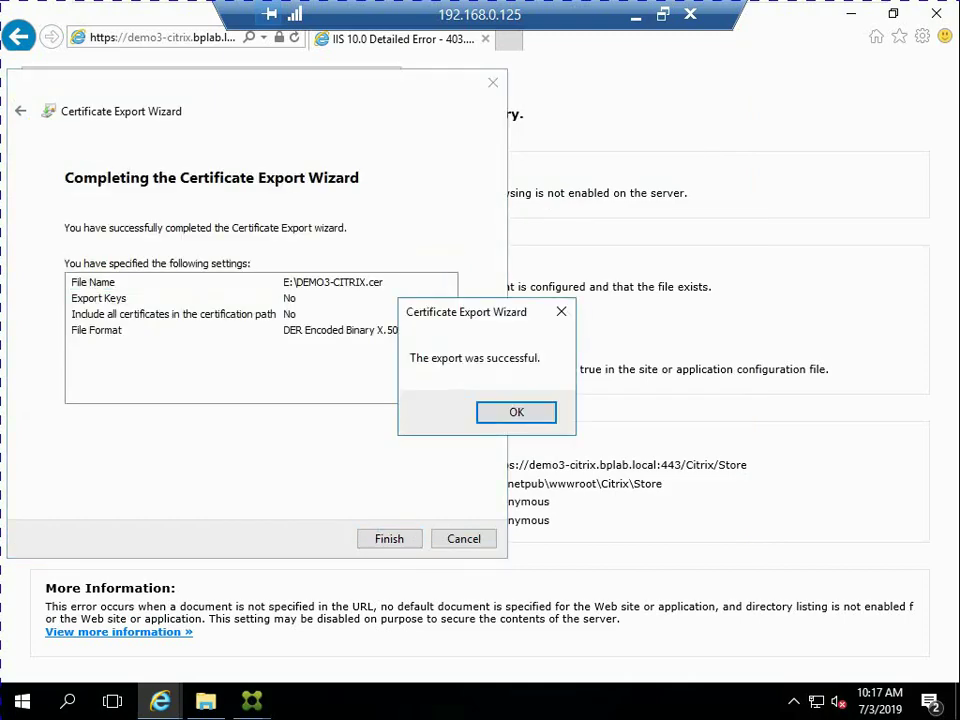
pyautogui.click(564, 530)
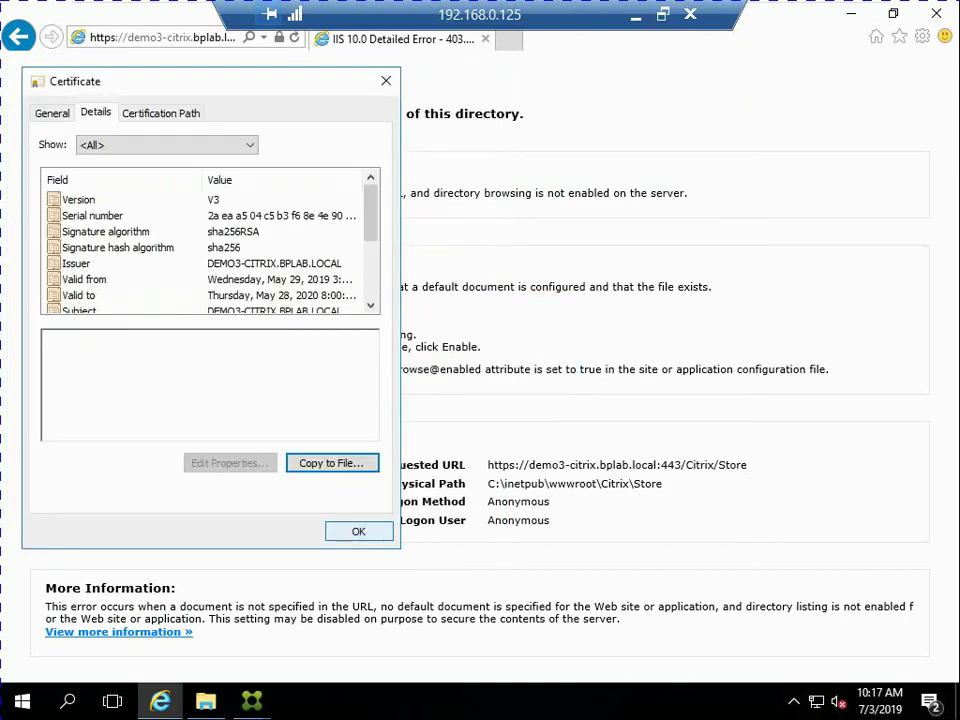
# Close the certificate and check for the exported DEMO3-CITRIX certificate on drive E: in File Explorer
pyautogui.press('Escape')
pyautogui.hotkey('alt', 'Tab')
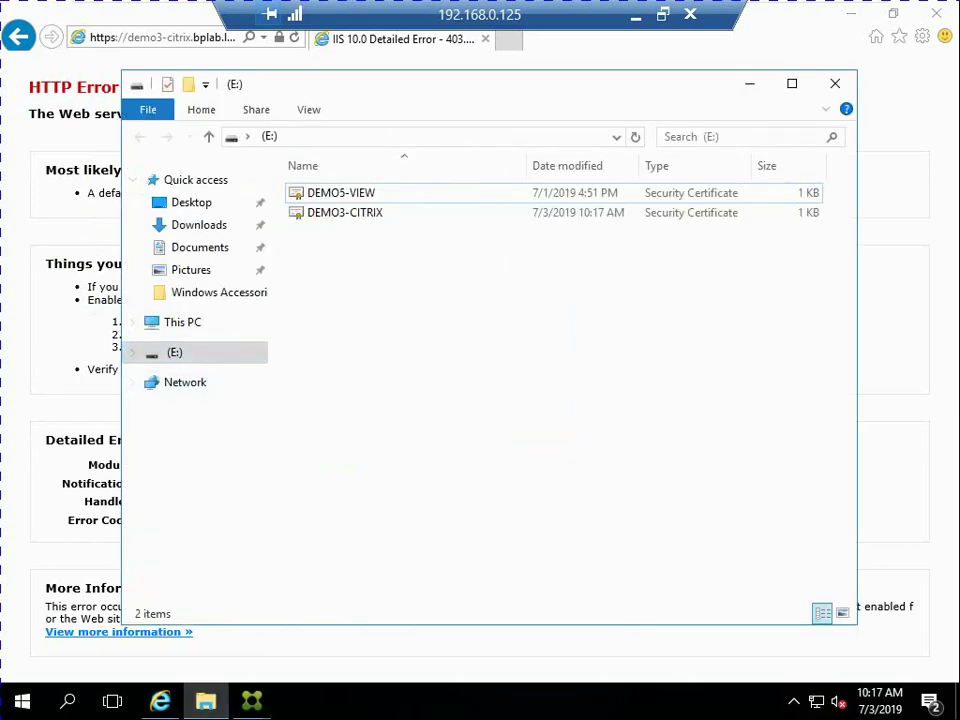
pyautogui.hotkey('alt', 'Tab')
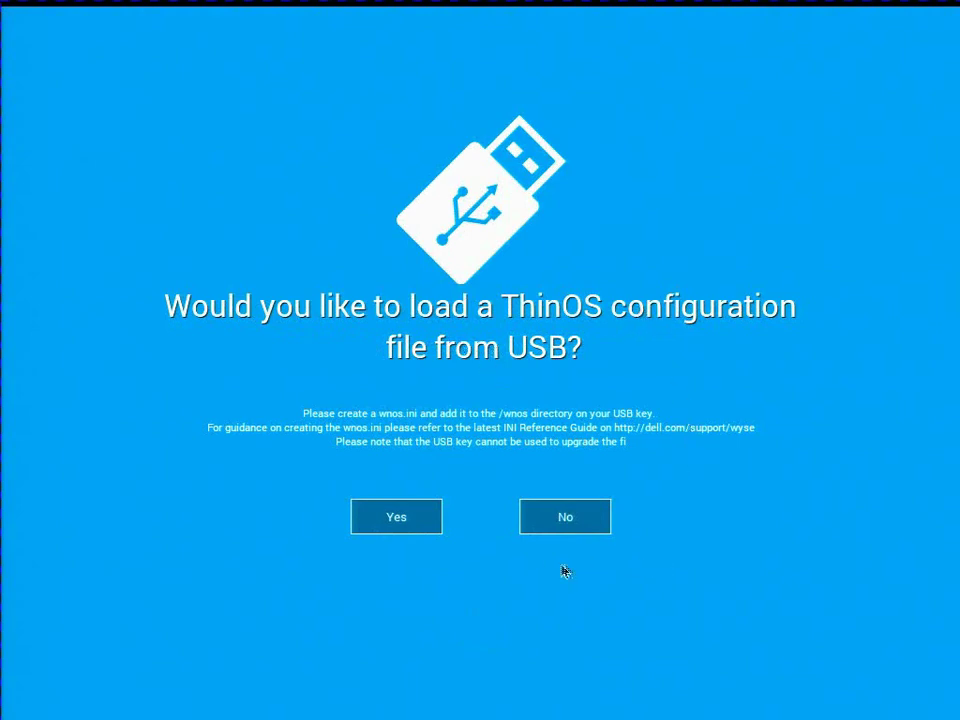
# Decline loading a ThinOS configuration file from USB and set the time zone to (GMT-05:00) Eastern Time
pyautogui.click(551, 525)
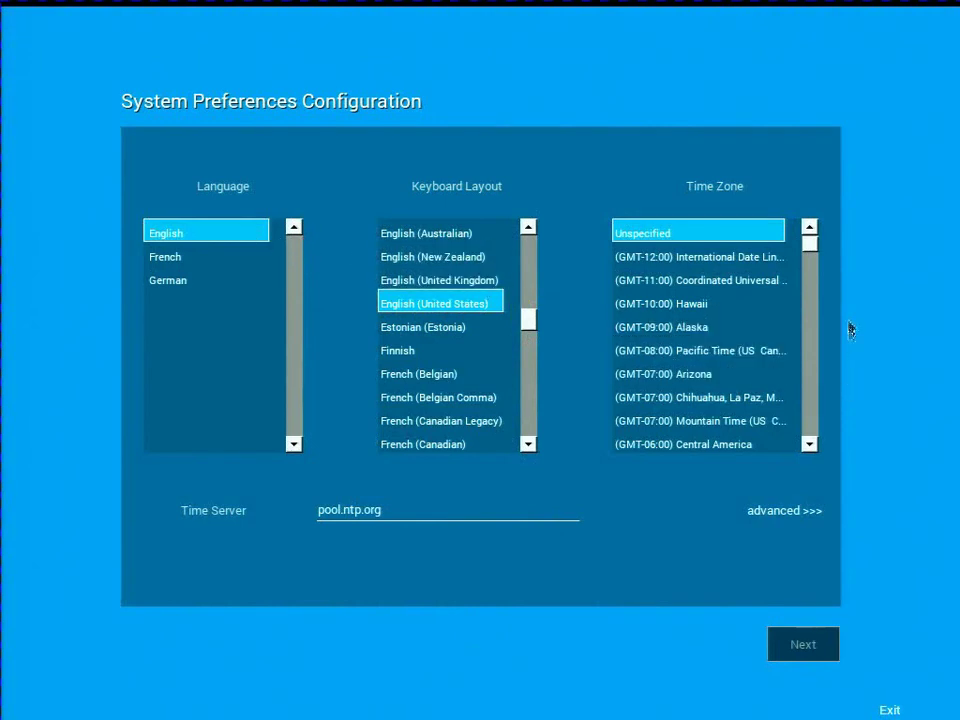
pyautogui.scroll(-2, 815, 449)
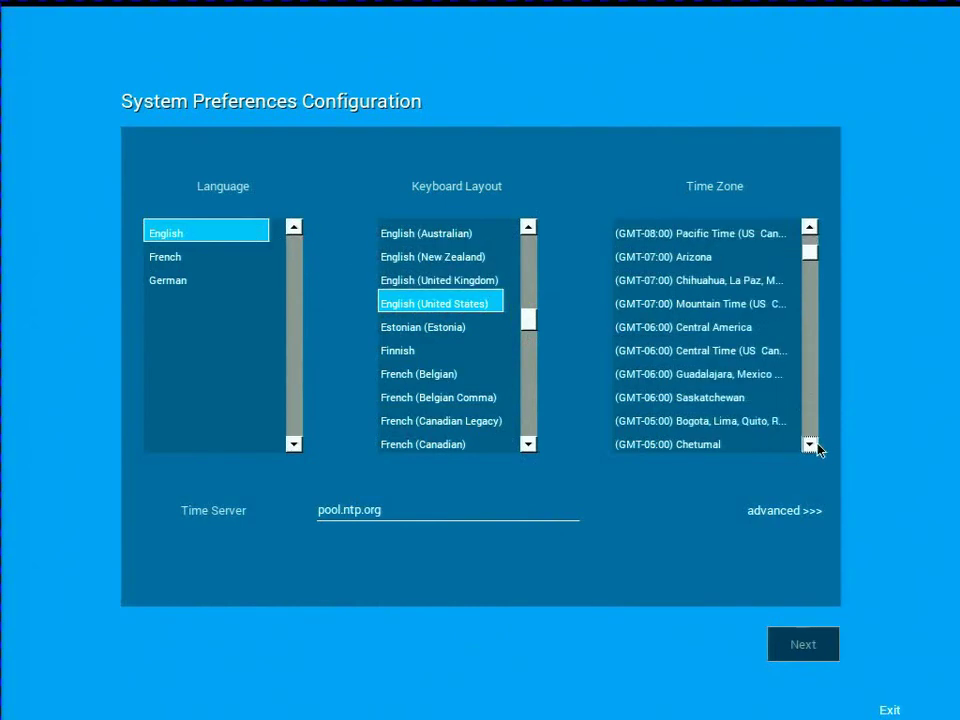
pyautogui.scroll(-2, 815, 449)
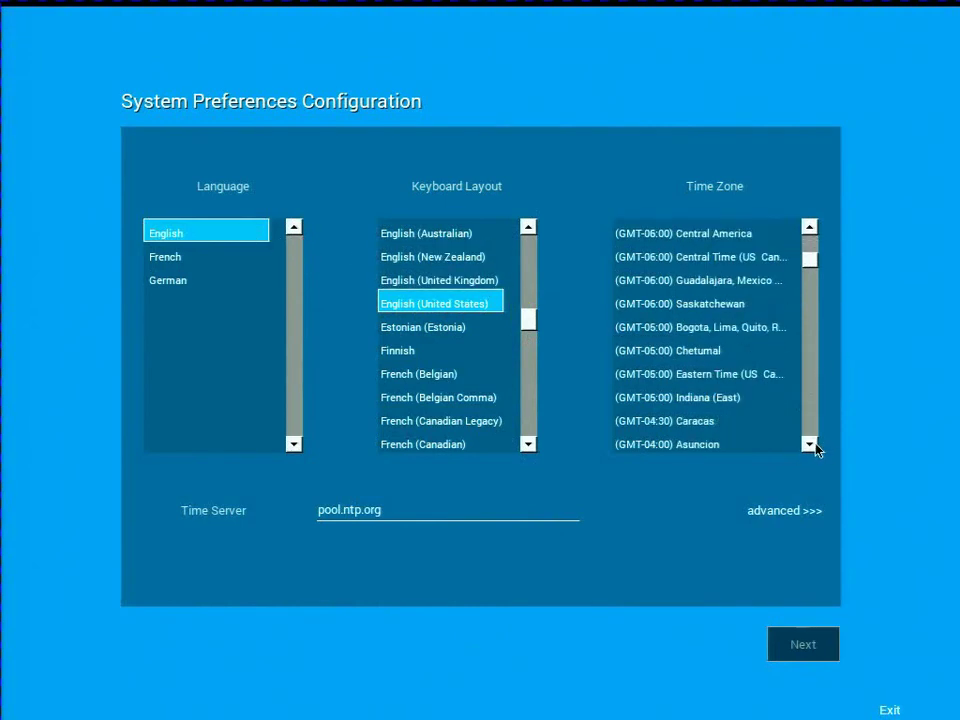
pyautogui.click(744, 379)
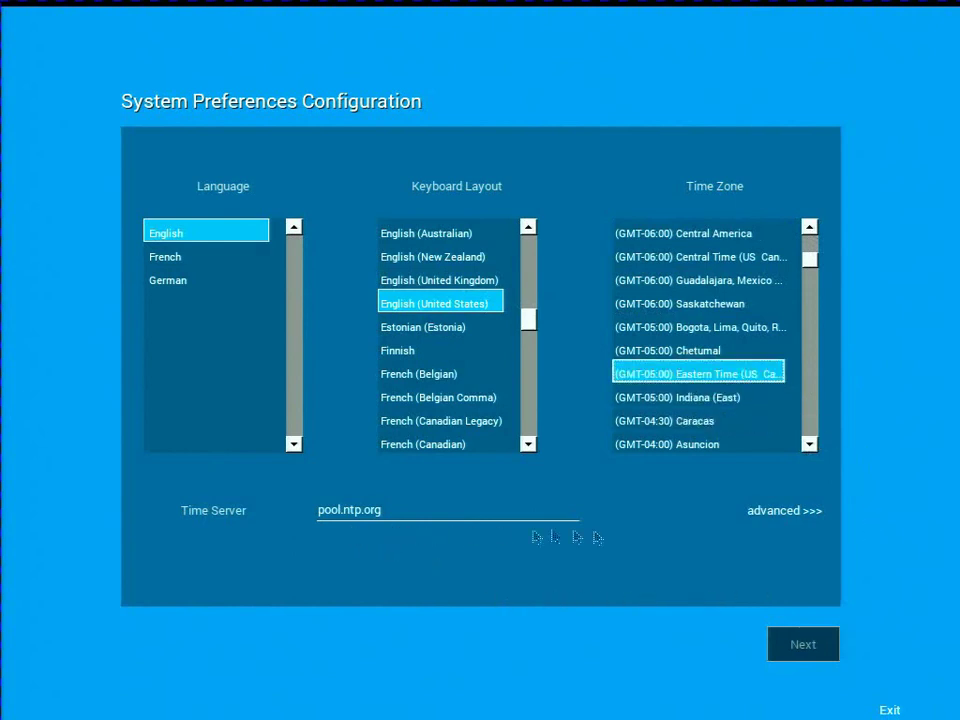
# Look at the advanced time and date preferences and leave them without making changes
pyautogui.click(786, 515)
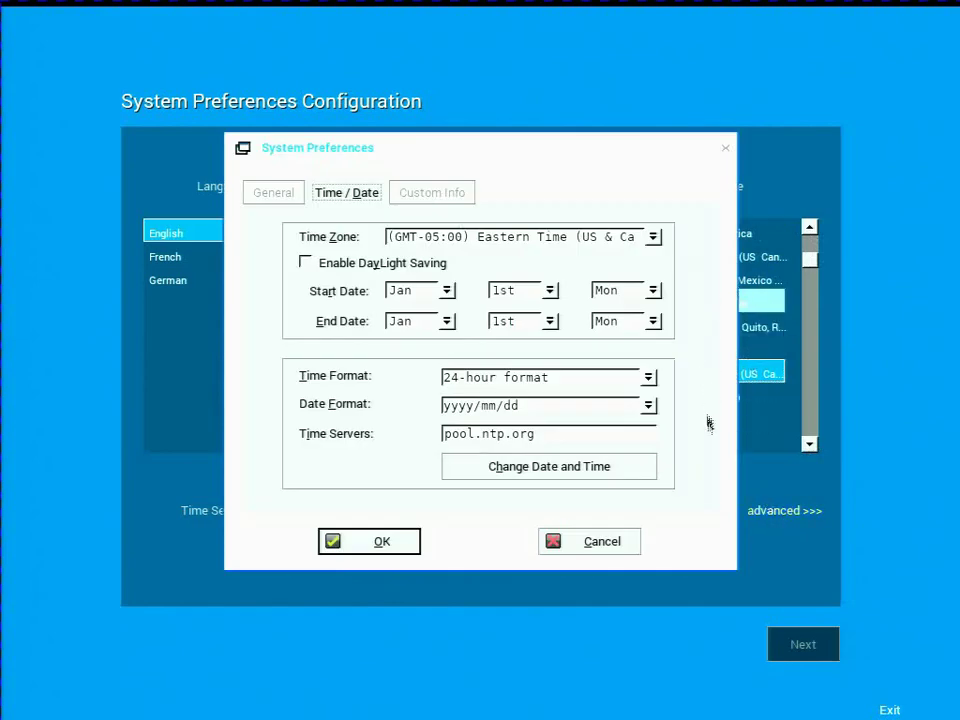
pyautogui.click(587, 545)
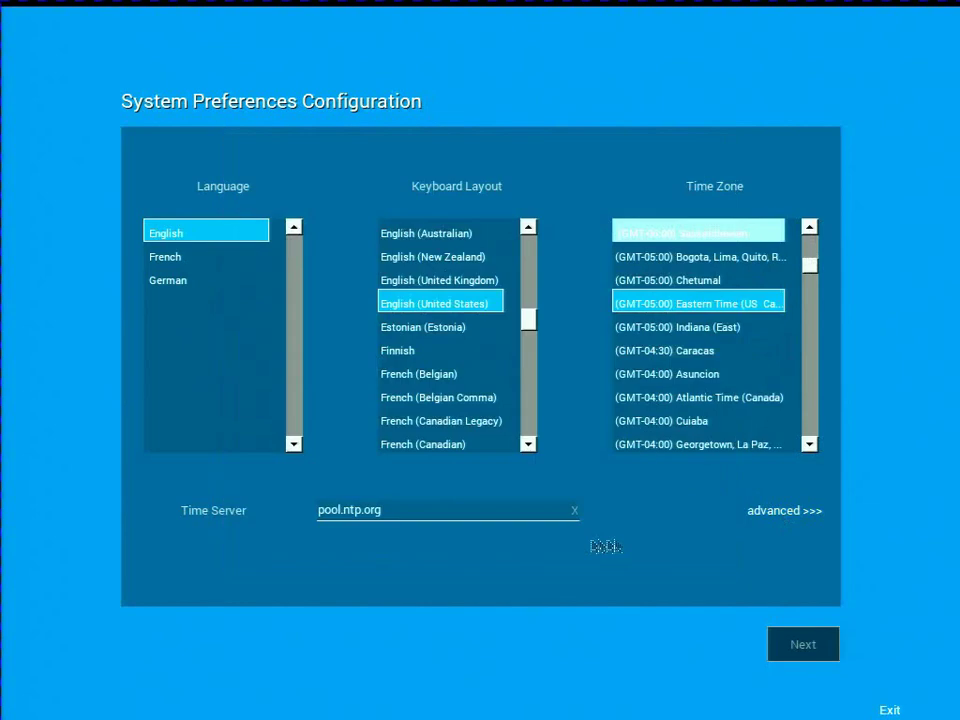
# Continue past the management configuration without picking a management method and select Citrix XenDesktop XenApp as the connection broker
pyautogui.click(803, 648)
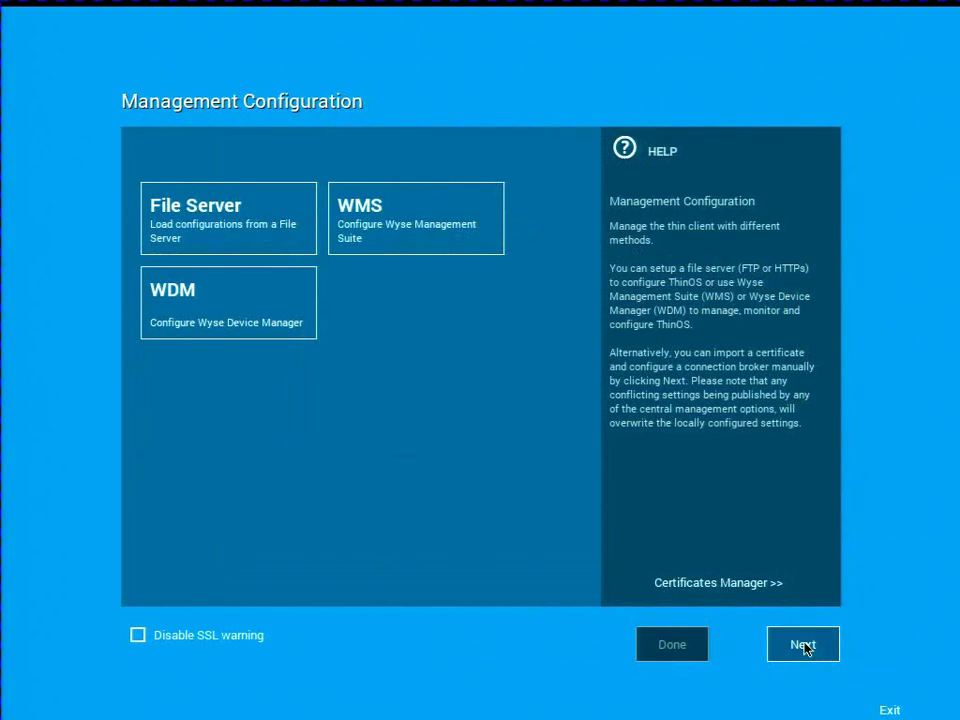
pyautogui.click(805, 648)
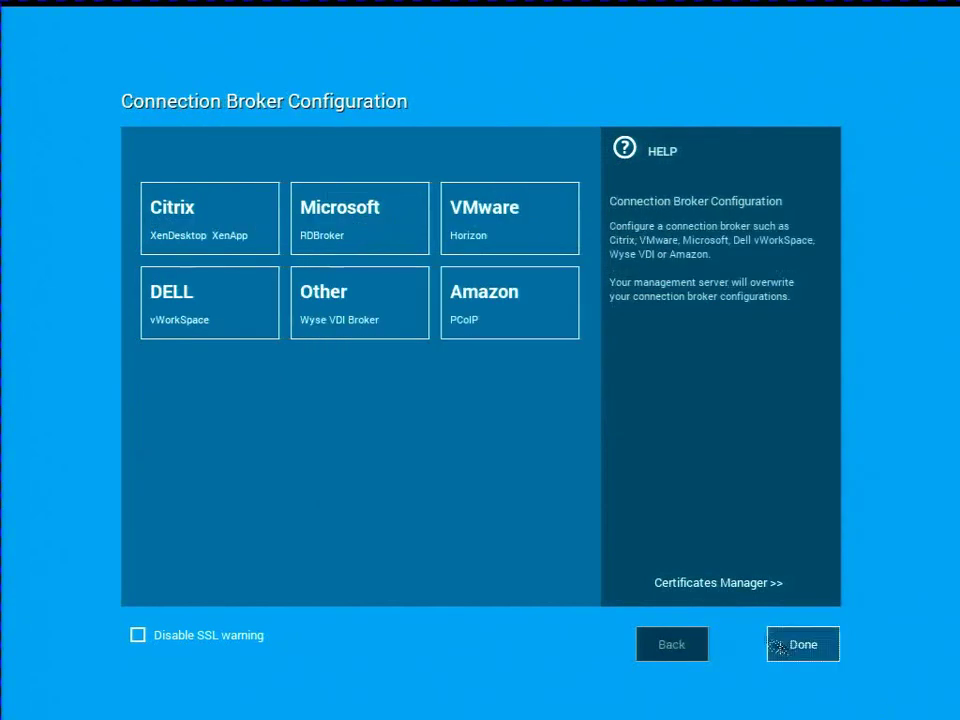
pyautogui.click(216, 231)
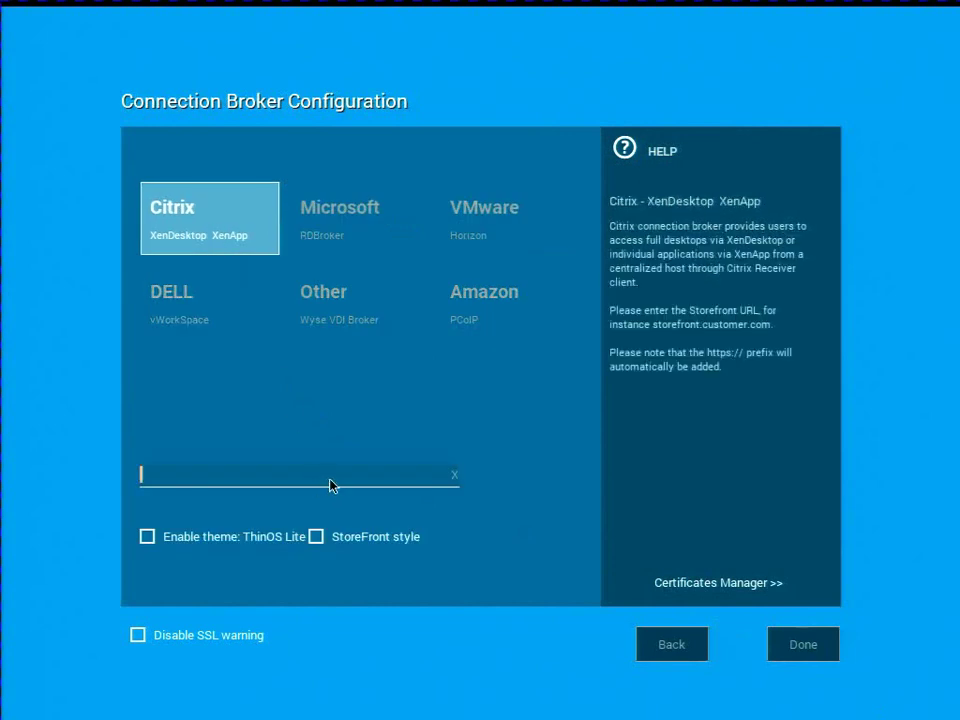
pyautogui.write('HTTPS://DEMO3-CITRIX')
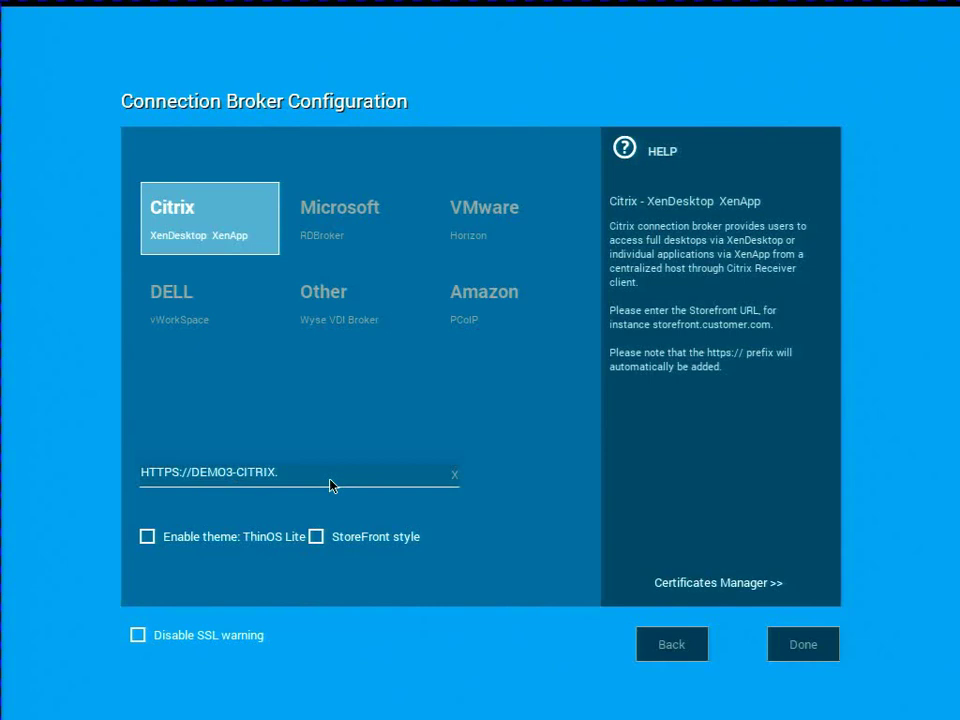
pyautogui.write('.BF')
pyautogui.write('LA')
pyautogui.write('B.LOCAL')
pyautogui.write('/')
pyautogui.click(212, 540)
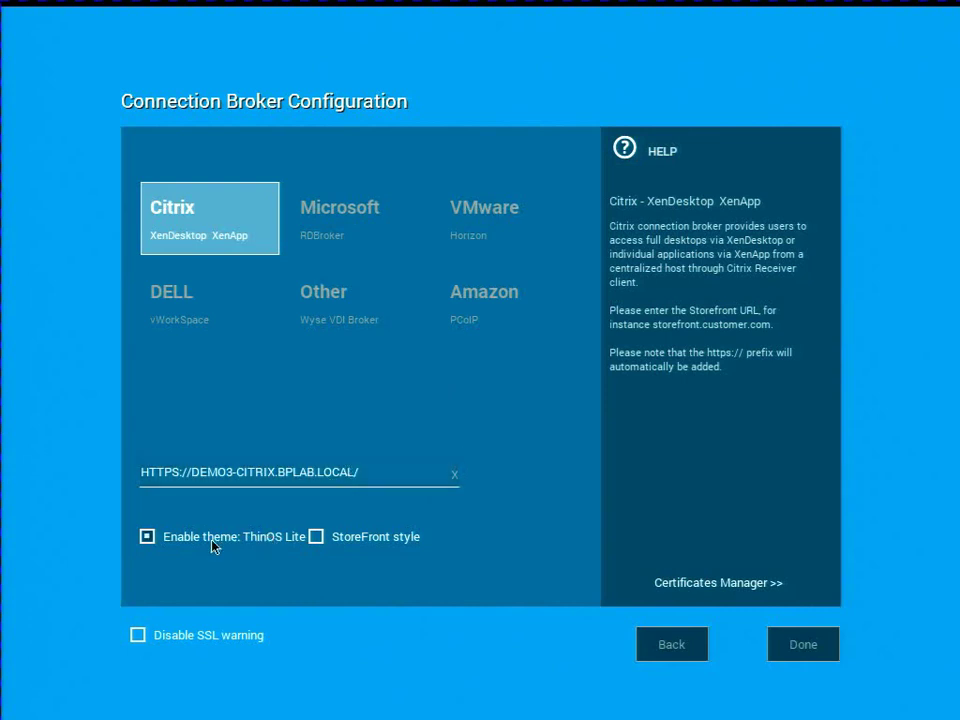
pyautogui.click(318, 538)
# Import the DEMO3-CITRIX.cer certificate from USB storage with the Certificates Manager
pyautogui.click(748, 582)
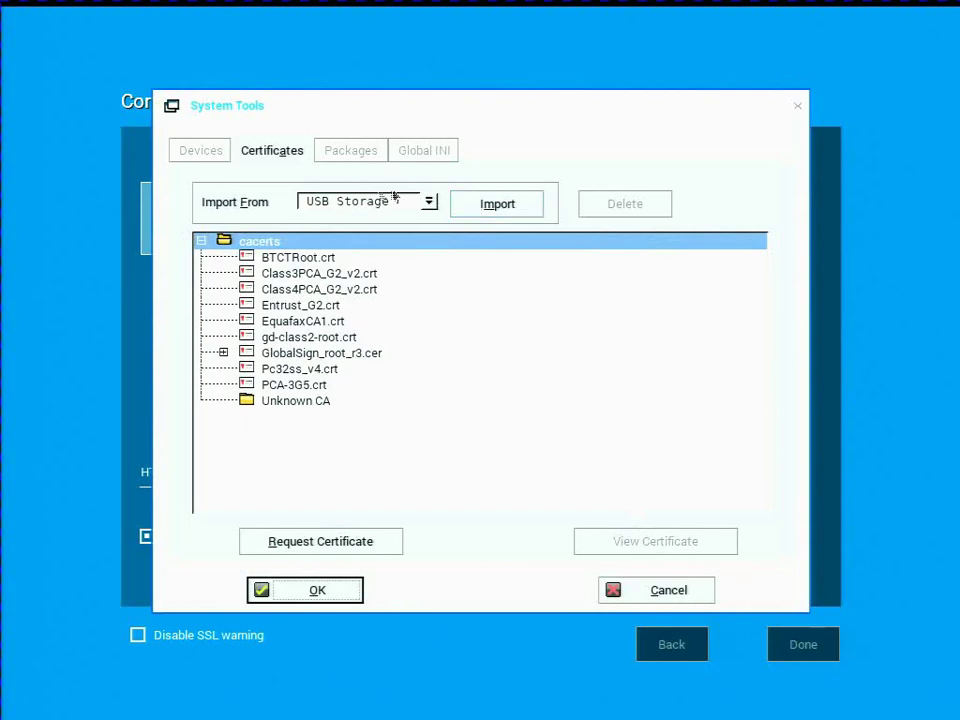
pyautogui.click(499, 205)
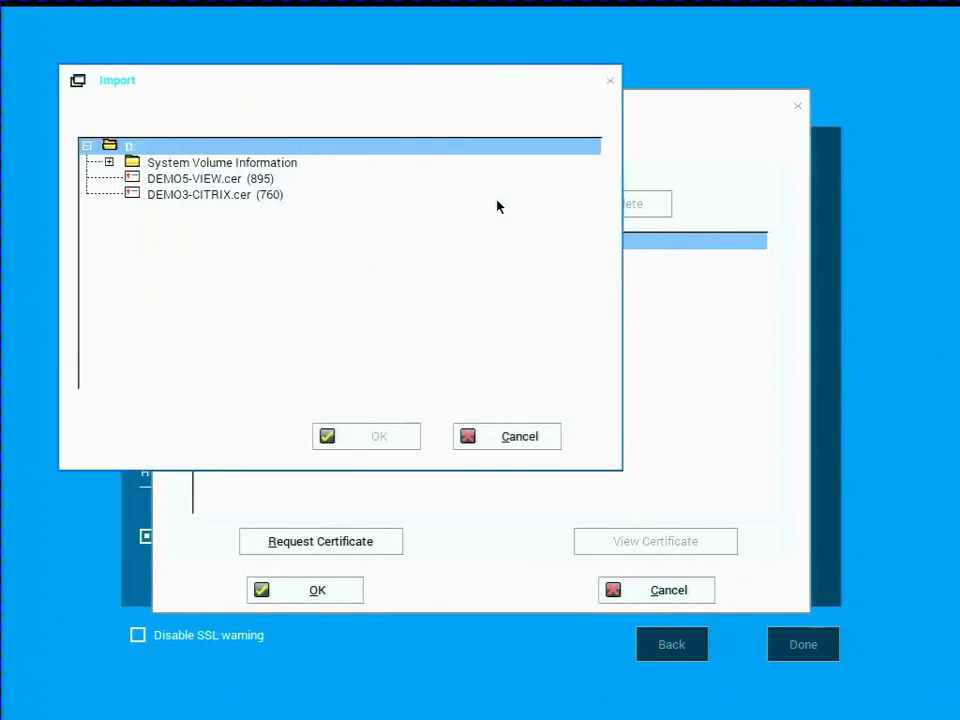
pyautogui.click(206, 195)
pyautogui.click(353, 434)
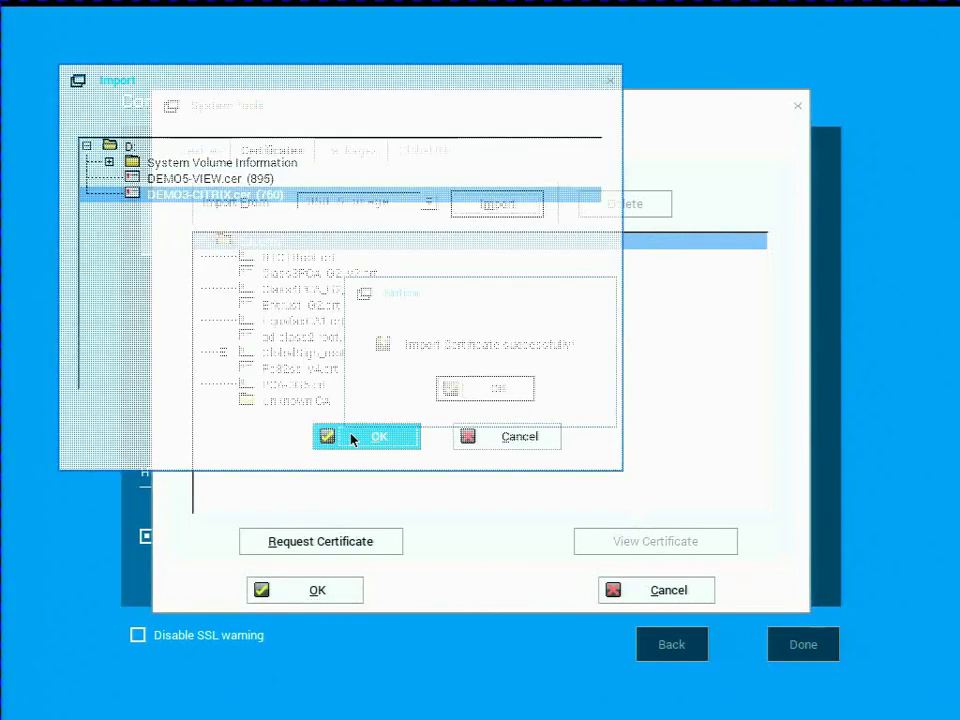
pyautogui.click(462, 392)
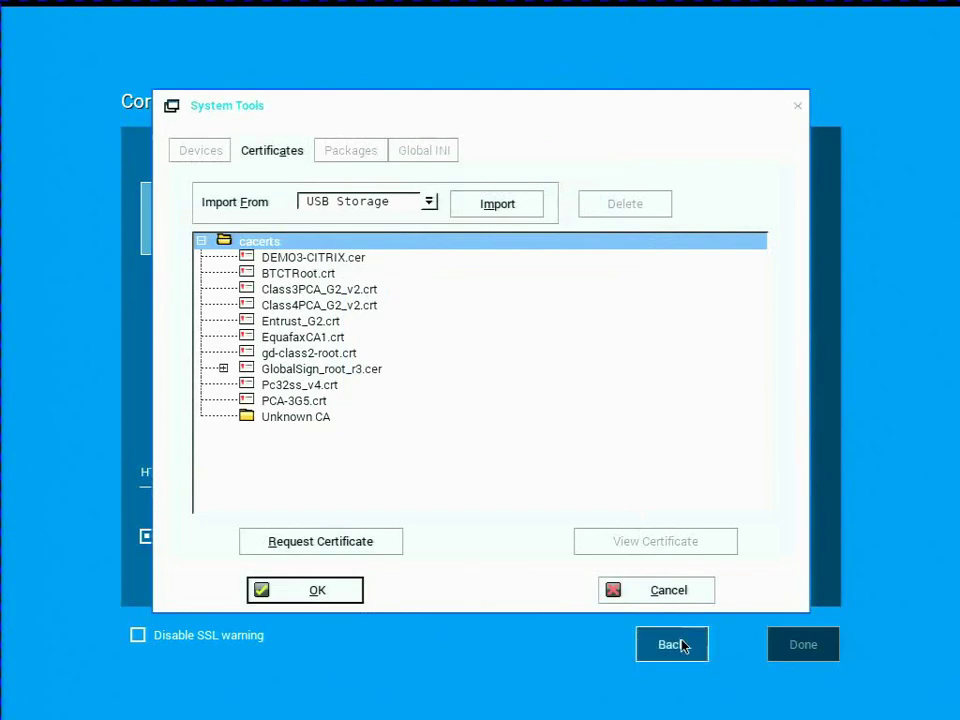
pyautogui.click(326, 591)
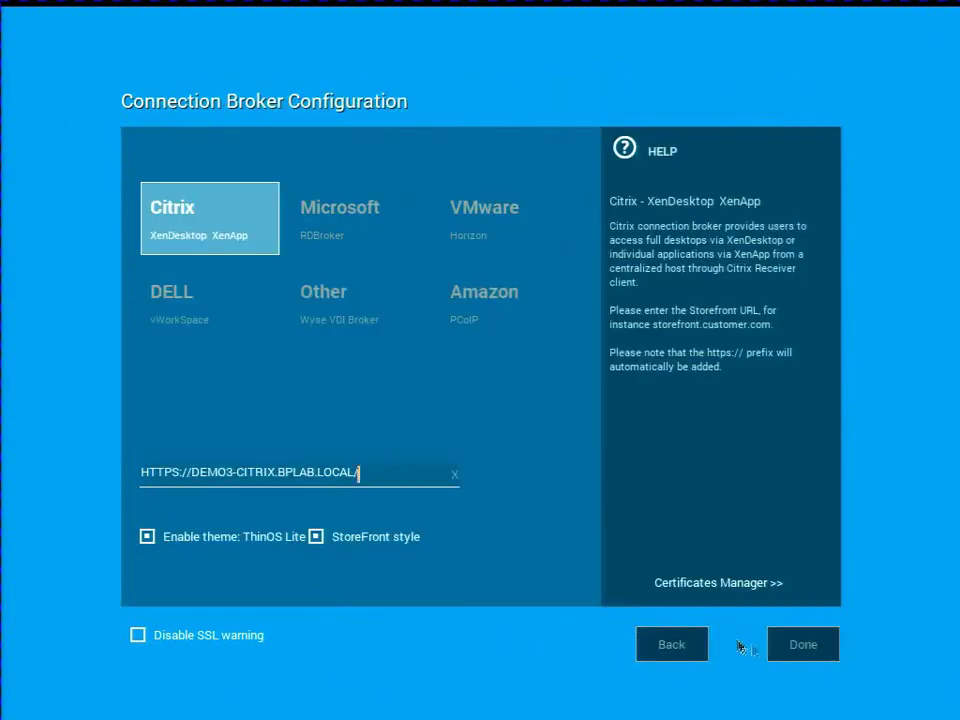
# Finish the connection broker configuration and accept it to reach the Citrix Receiver logon
pyautogui.click(787, 651)
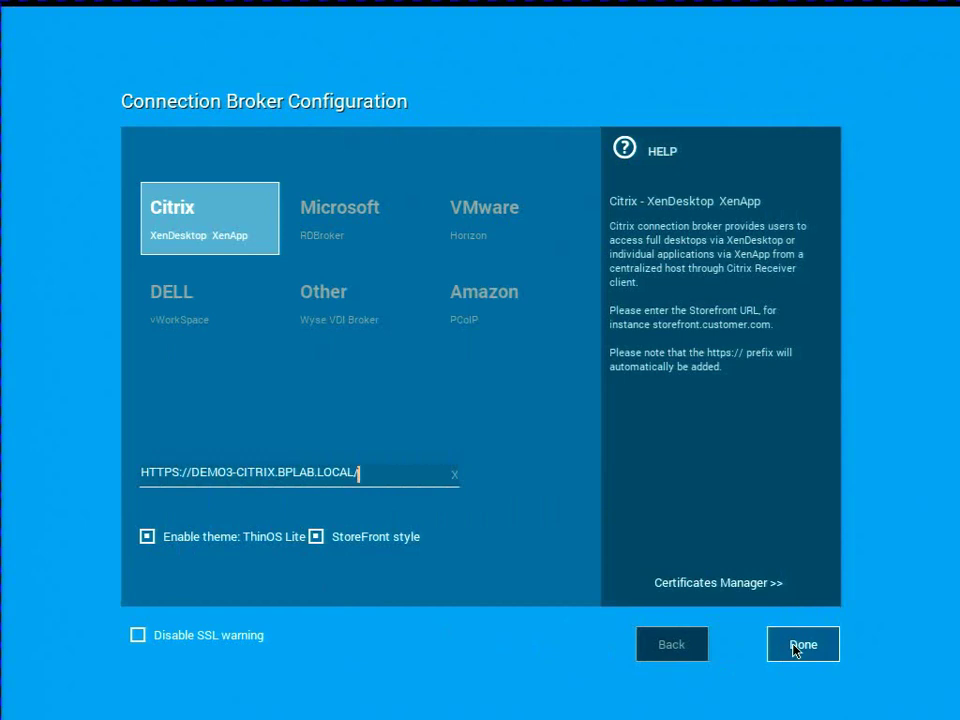
pyautogui.click(797, 648)
pyautogui.click(506, 401)
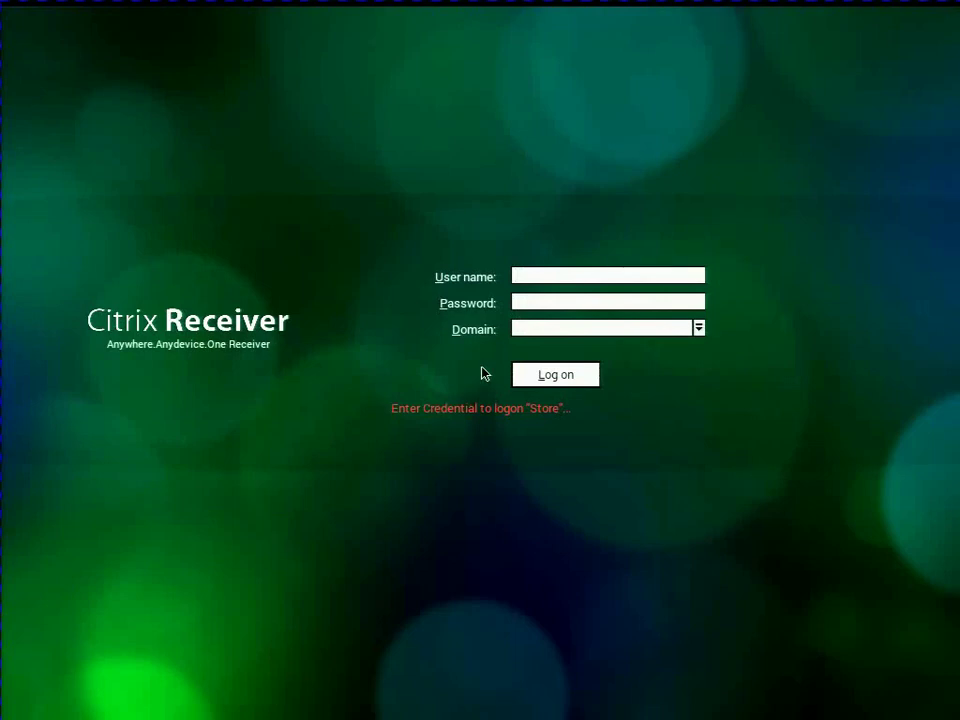
# Log on to Citrix Receiver as user1 with the account password and the domain BPLAB
pyautogui.write('user1')
pyautogui.press('Tab')
pyautogui.write('*****')
pyautogui.press('Tab')
pyautogui.write('BPLAB')
pyautogui.press('Return')
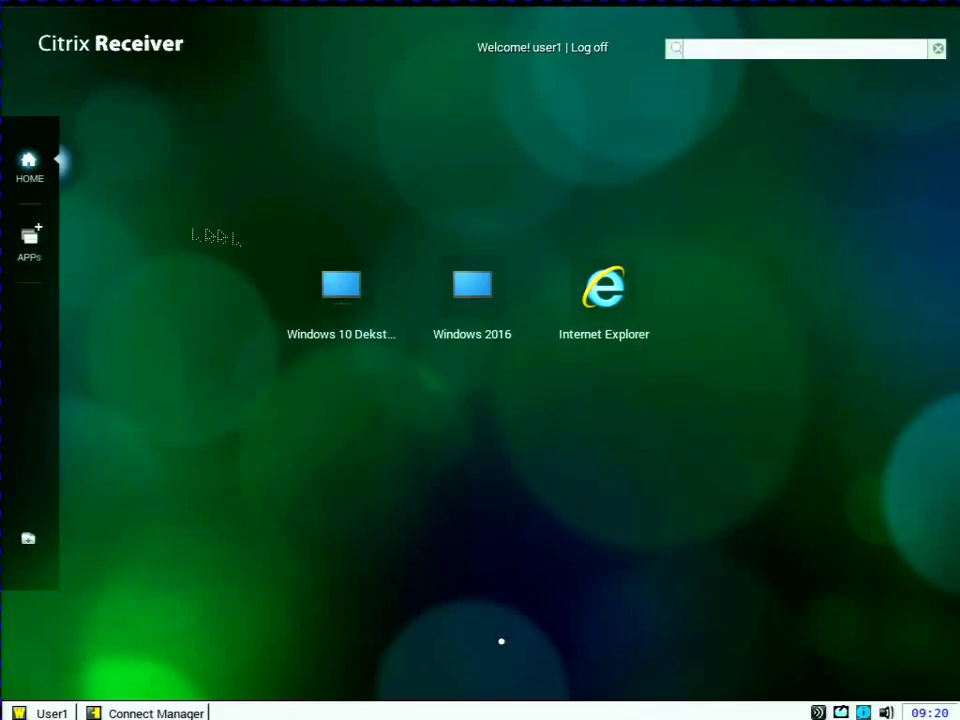
# Look through the list of all published applications and go back to the home view
pyautogui.click(27, 255)
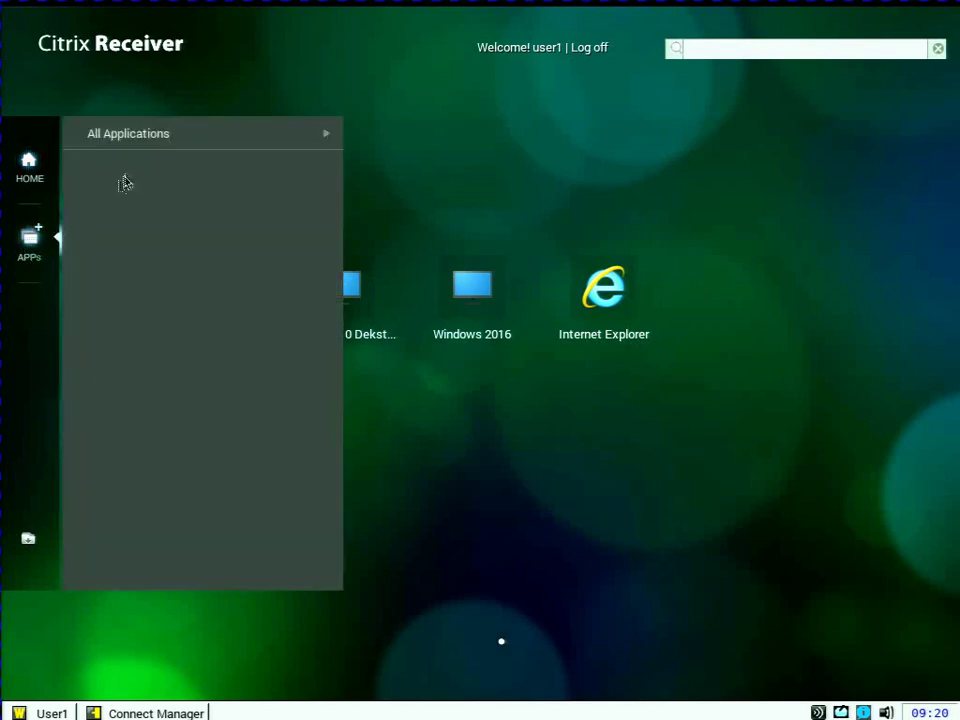
pyautogui.click(129, 146)
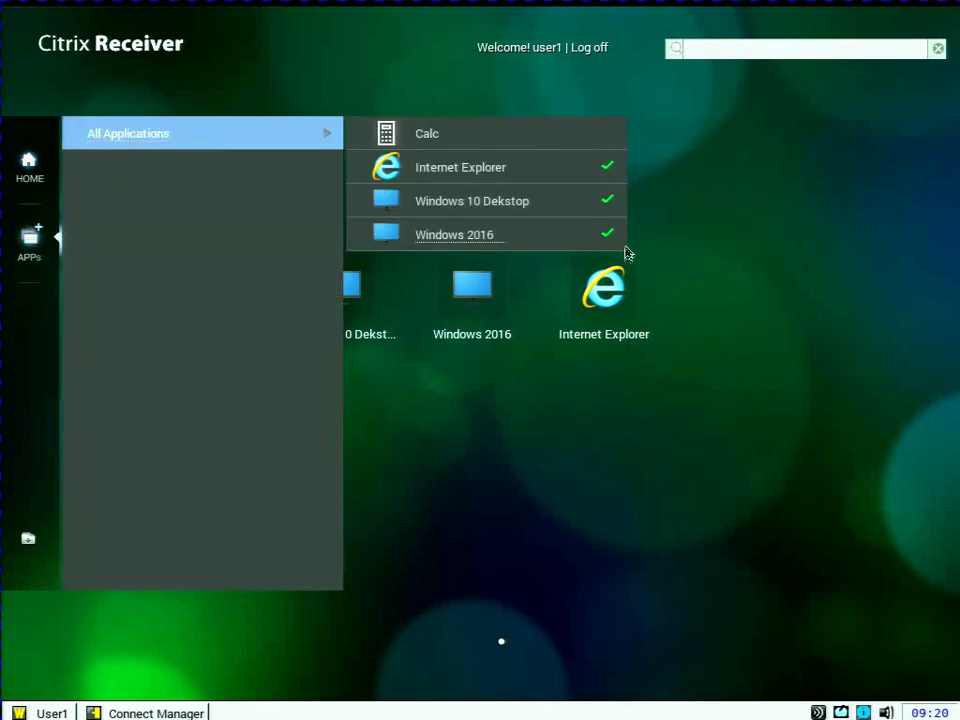
pyautogui.click(655, 324)
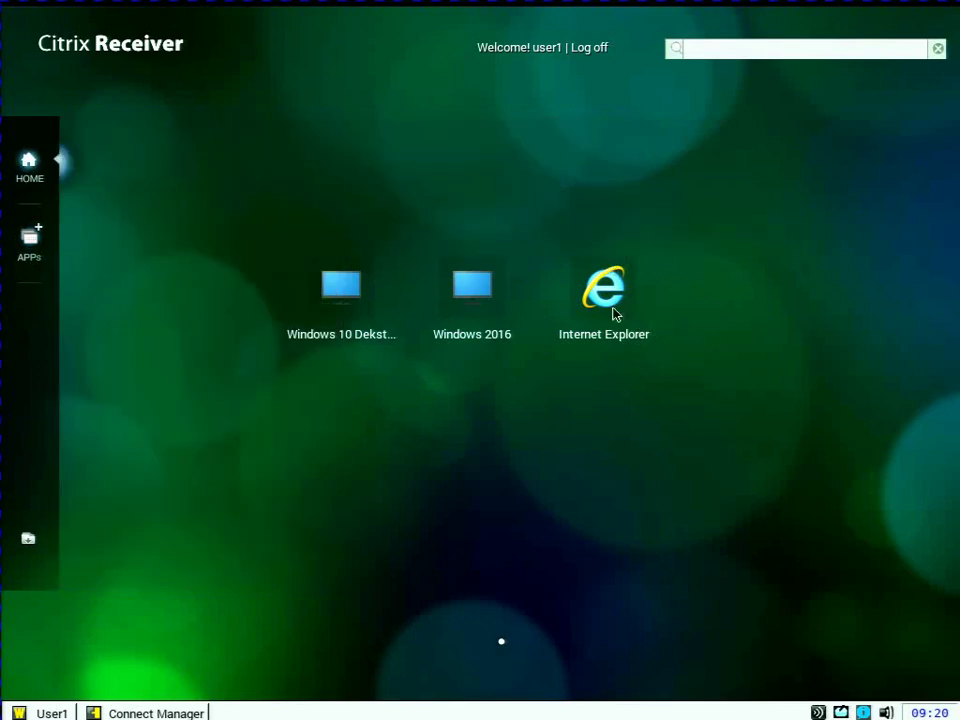
# Launch the published Internet Explorer, move its window lower on the screen and minimize it
pyautogui.click(615, 313)
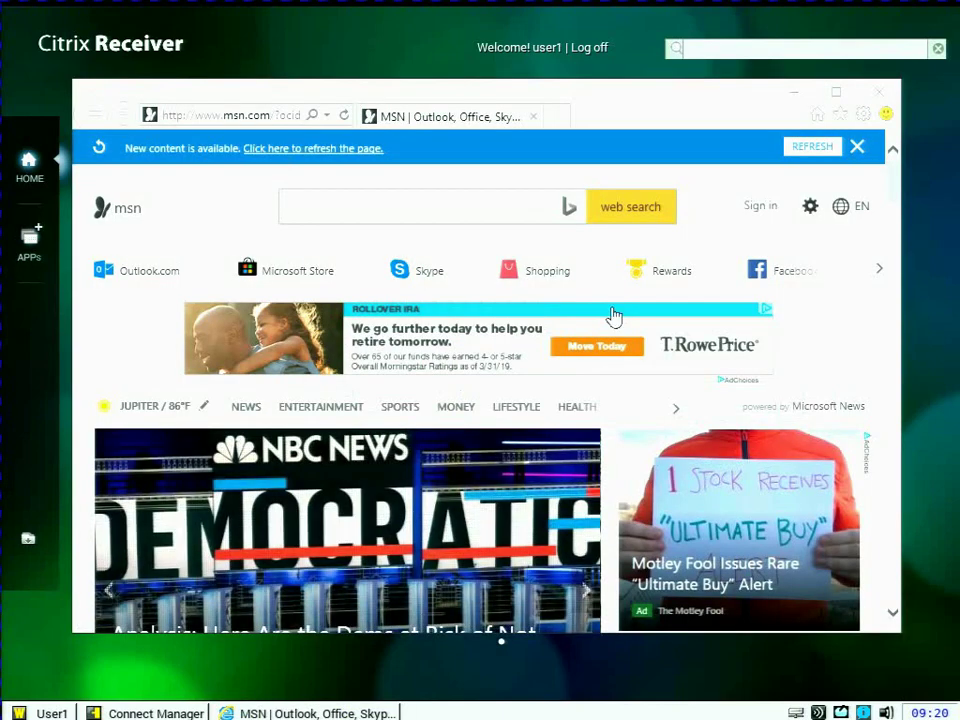
pyautogui.moveTo(636, 114); pyautogui.dragTo(800, 160)
pyautogui.click(799, 154)
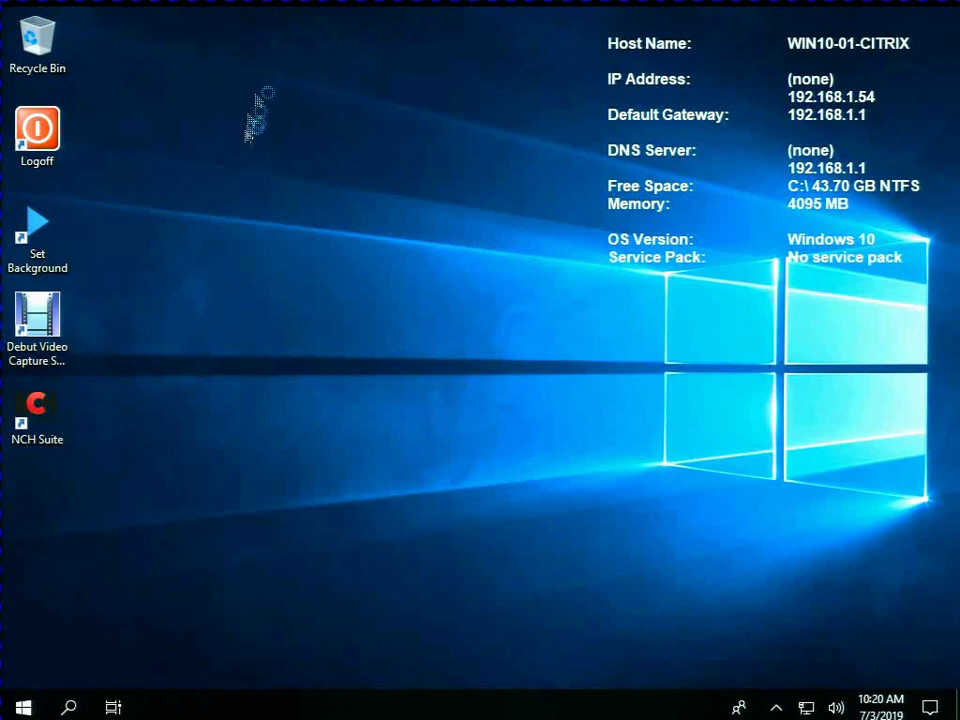
# Log off from the Windows 10 virtual desktop and close the minimized Internet Explorer session
pyautogui.doubleClick(57, 147)
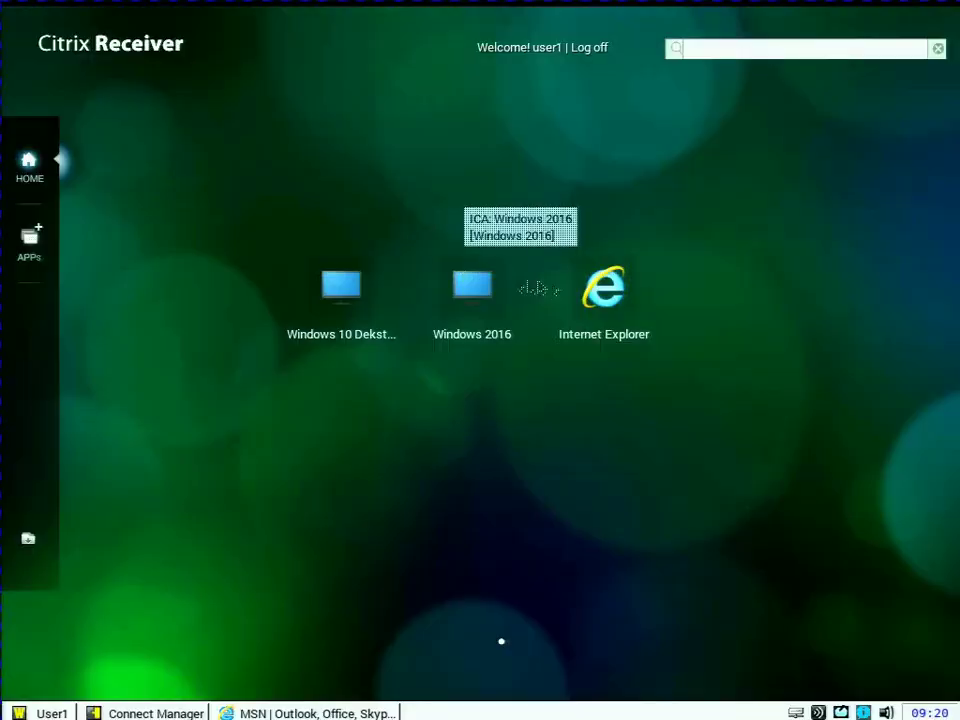
pyautogui.click(387, 714)
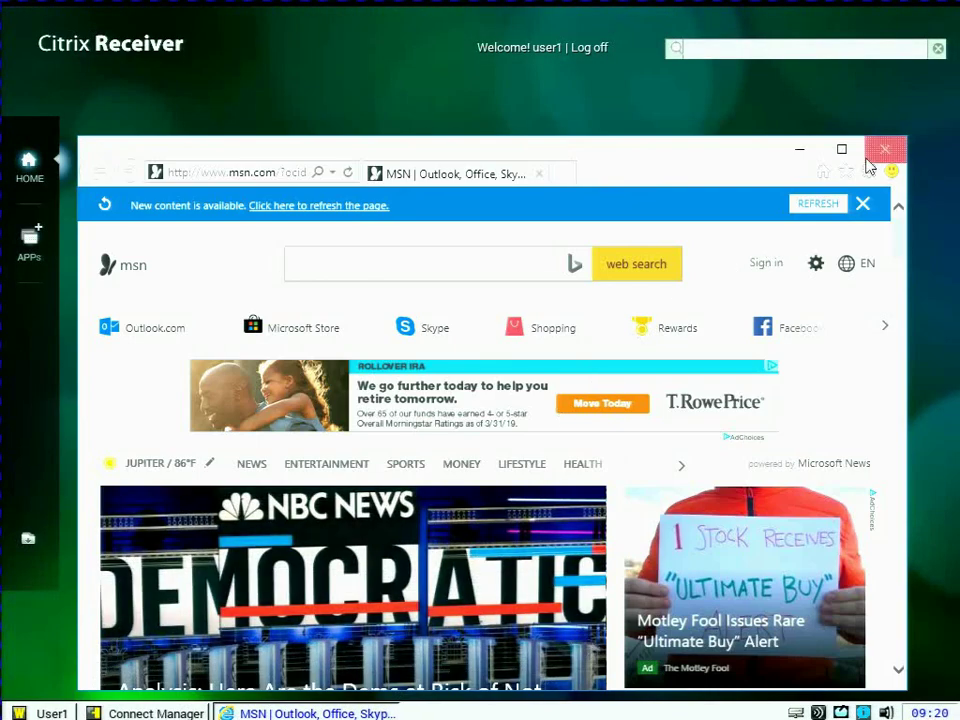
pyautogui.click(884, 150)
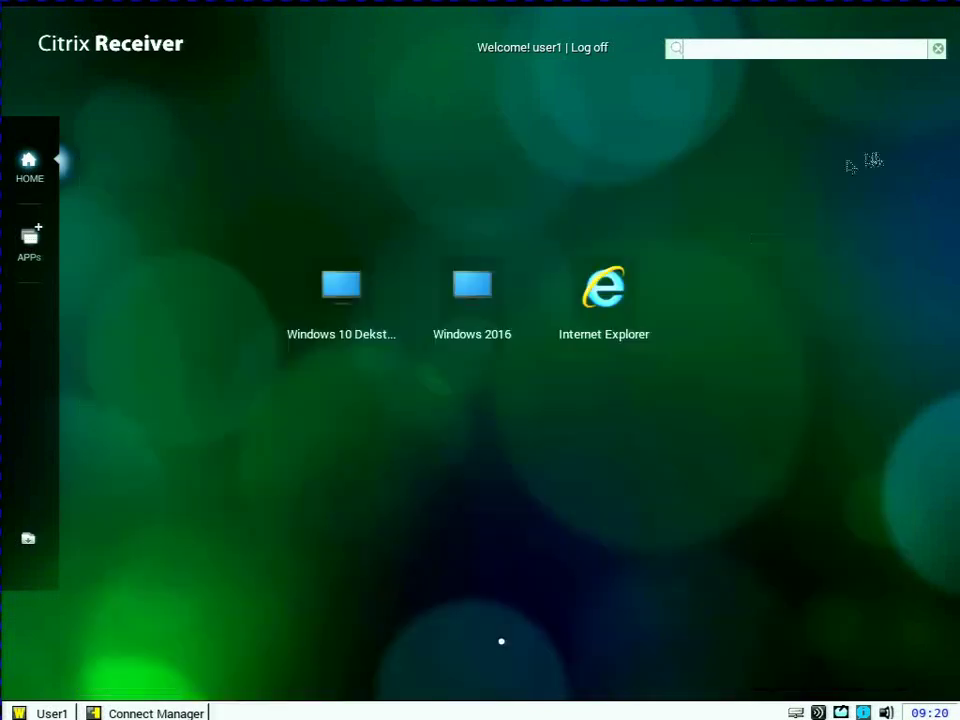
# Restart the thin client with its system settings reset to factory default
pyautogui.click(60, 710)
pyautogui.click(80, 688)
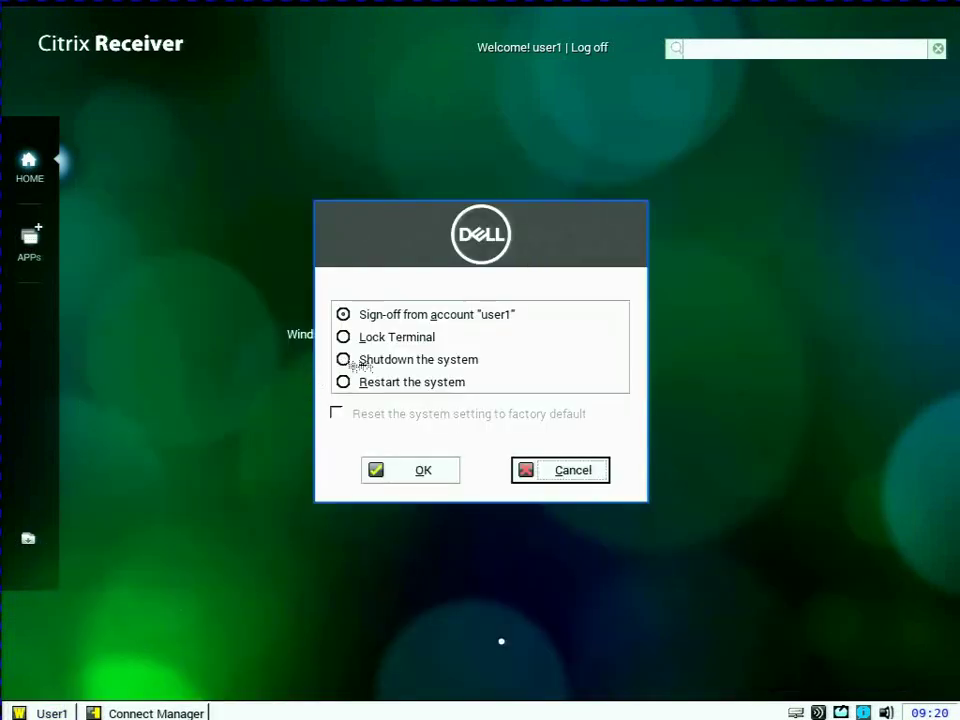
pyautogui.click(395, 384)
pyautogui.click(396, 415)
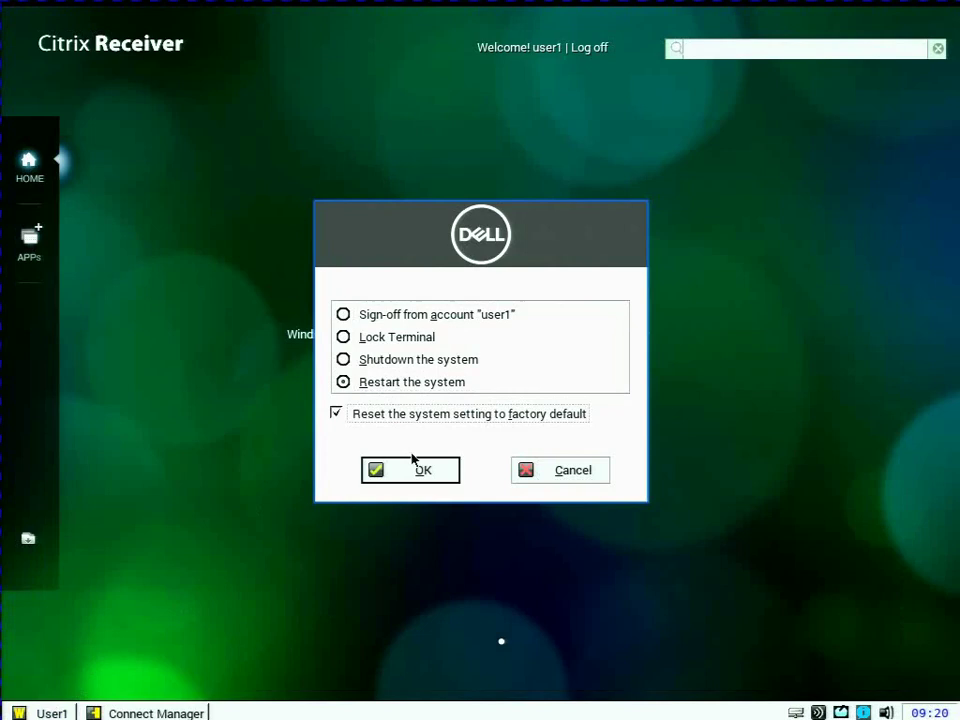
pyautogui.click(413, 470)
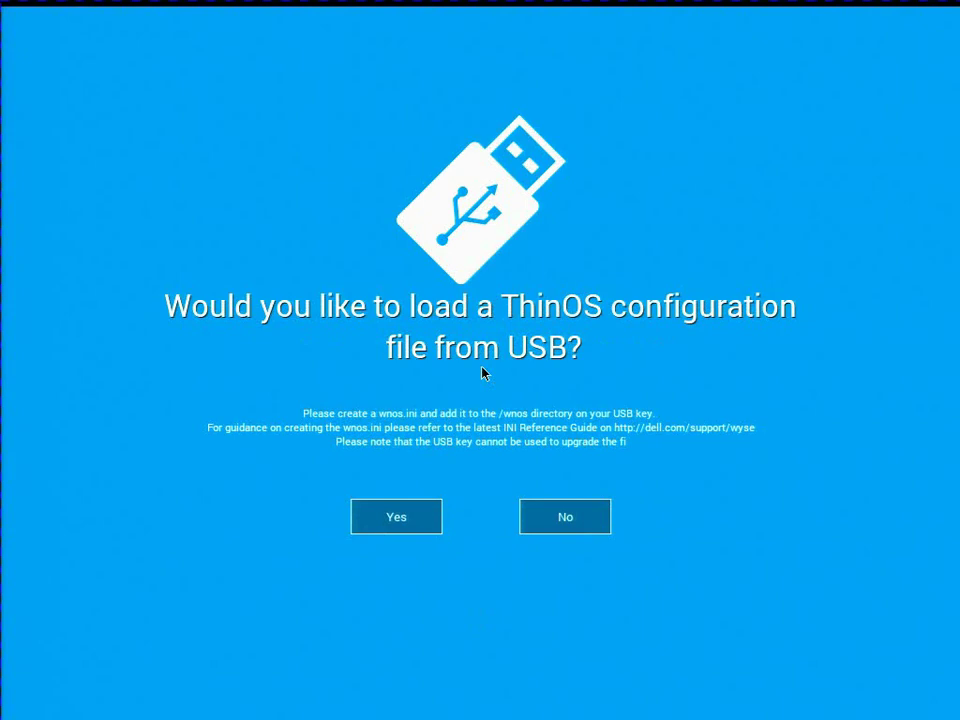
# Leave the first-boot setup without loading a USB configuration file and open the Remote Connections settings
pyautogui.click(553, 521)
pyautogui.click(891, 711)
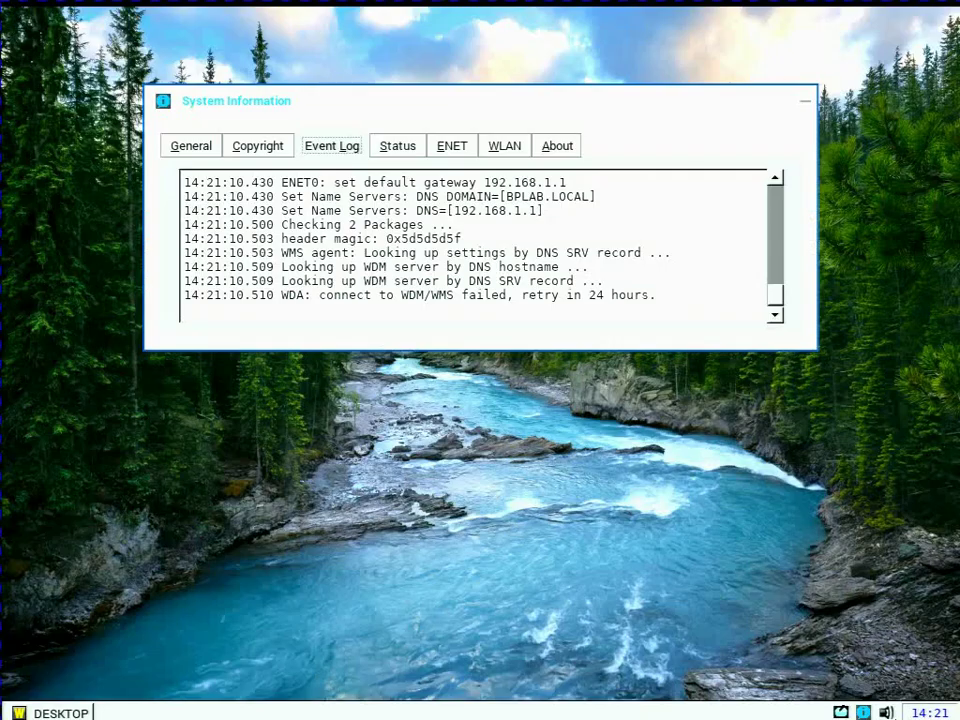
pyautogui.click(62, 712)
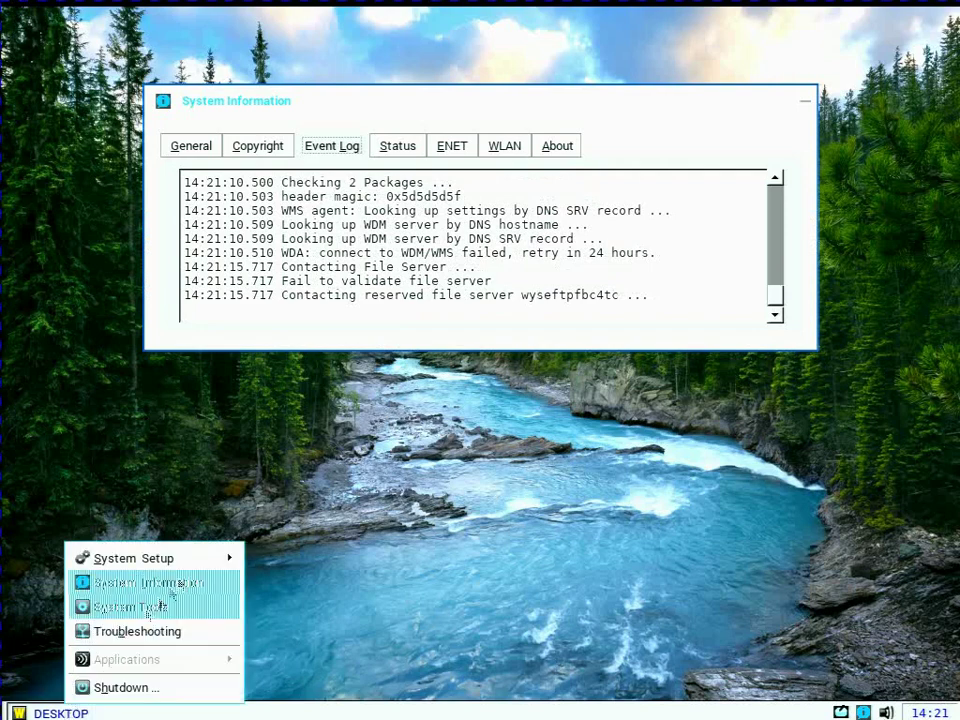
pyautogui.moveTo(150, 558)
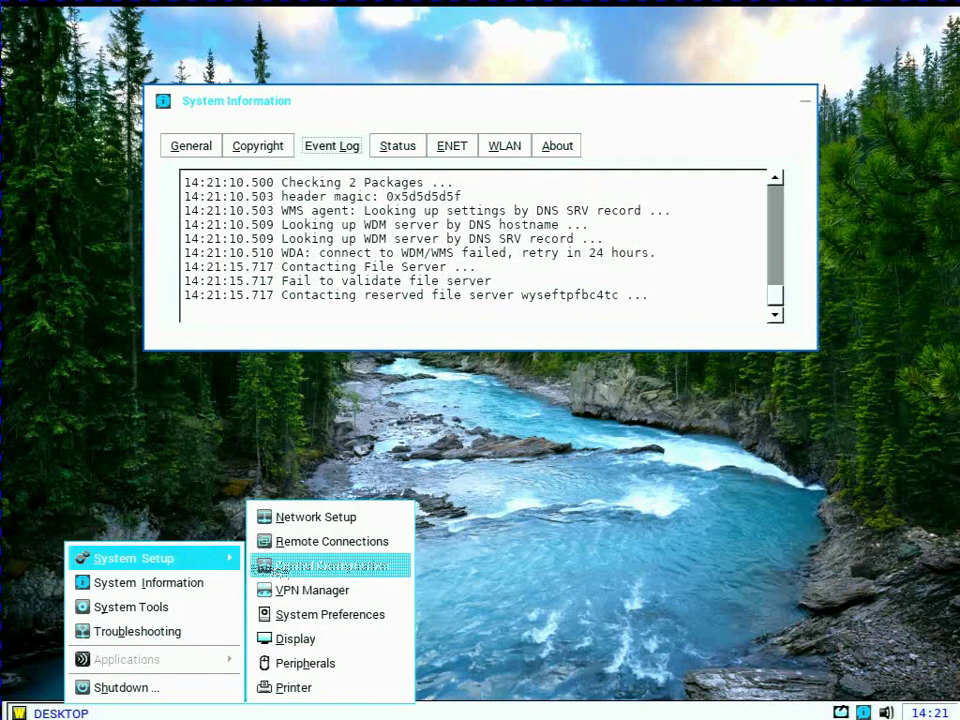
pyautogui.click(405, 545)
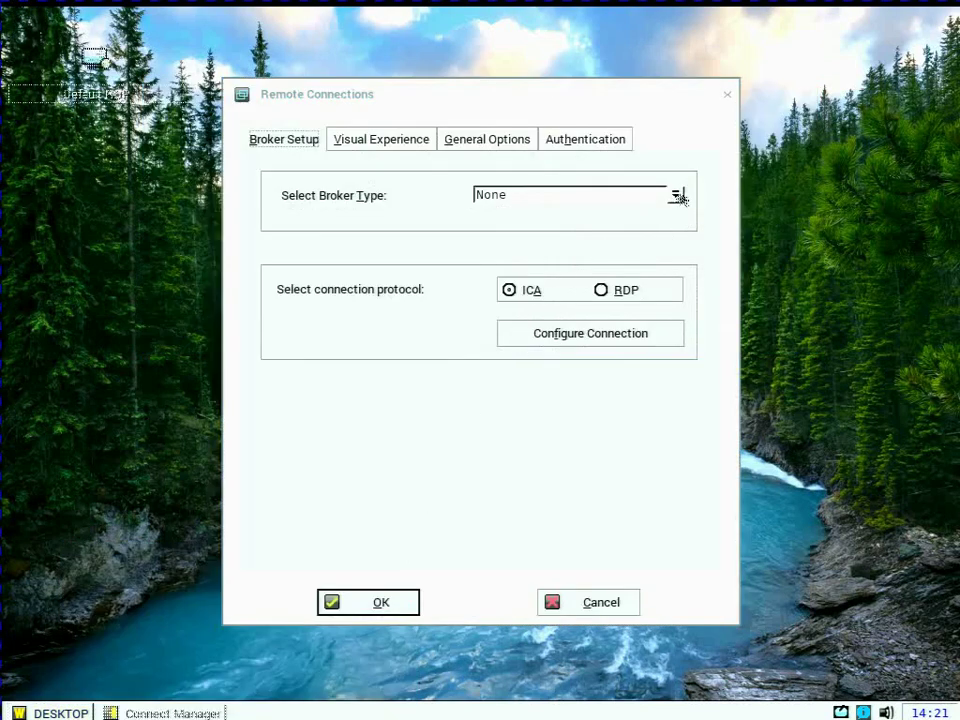
pyautogui.click(677, 195)
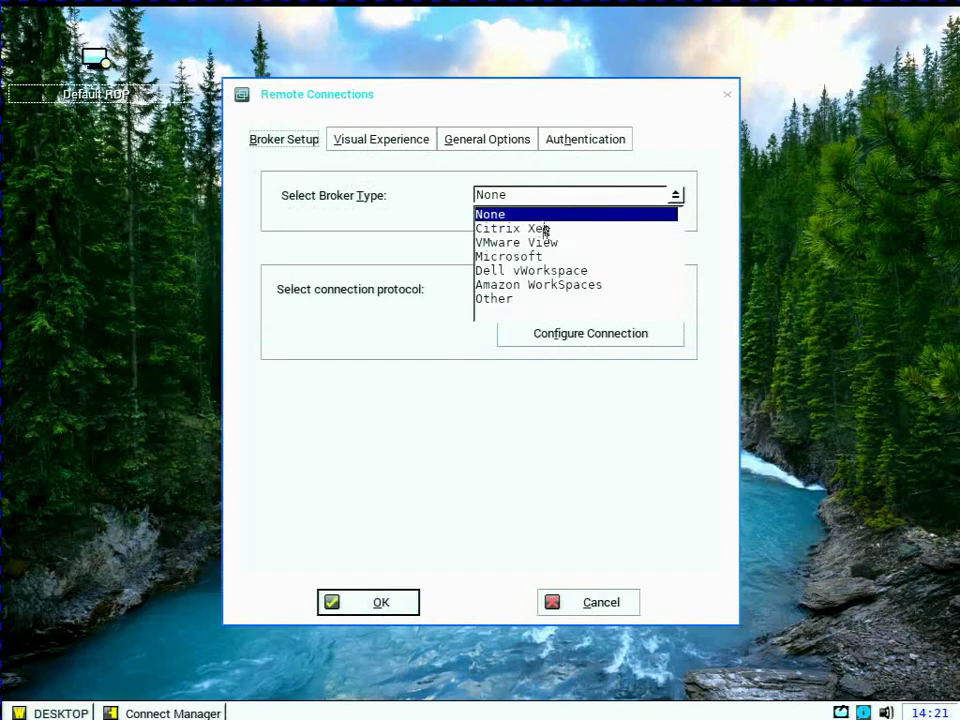
pyautogui.click(545, 231)
pyautogui.click(503, 267)
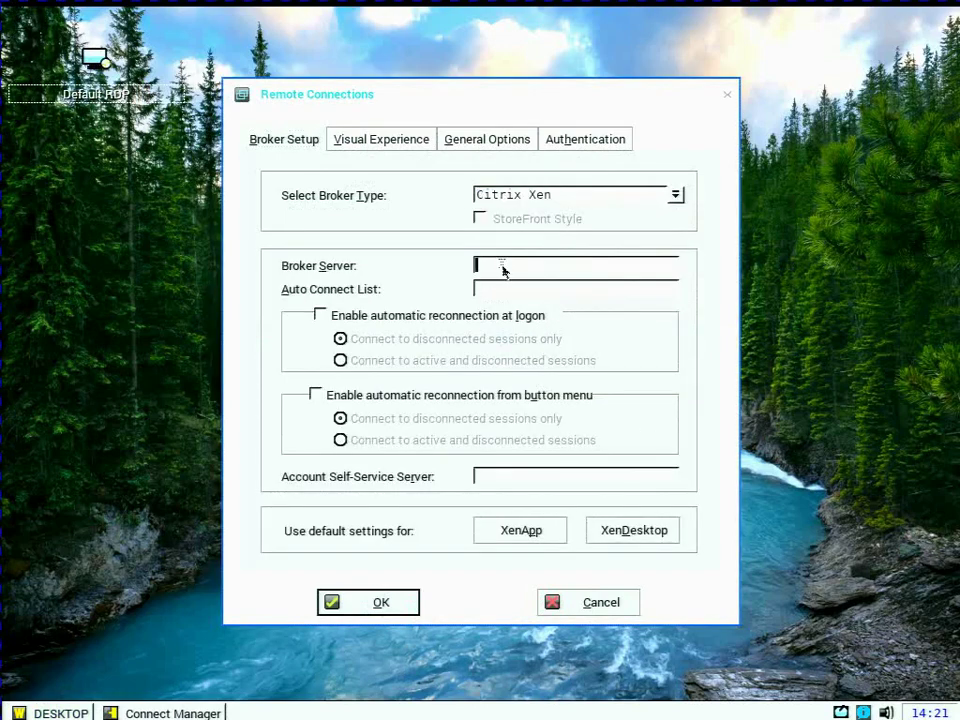
pyautogui.write('HT')
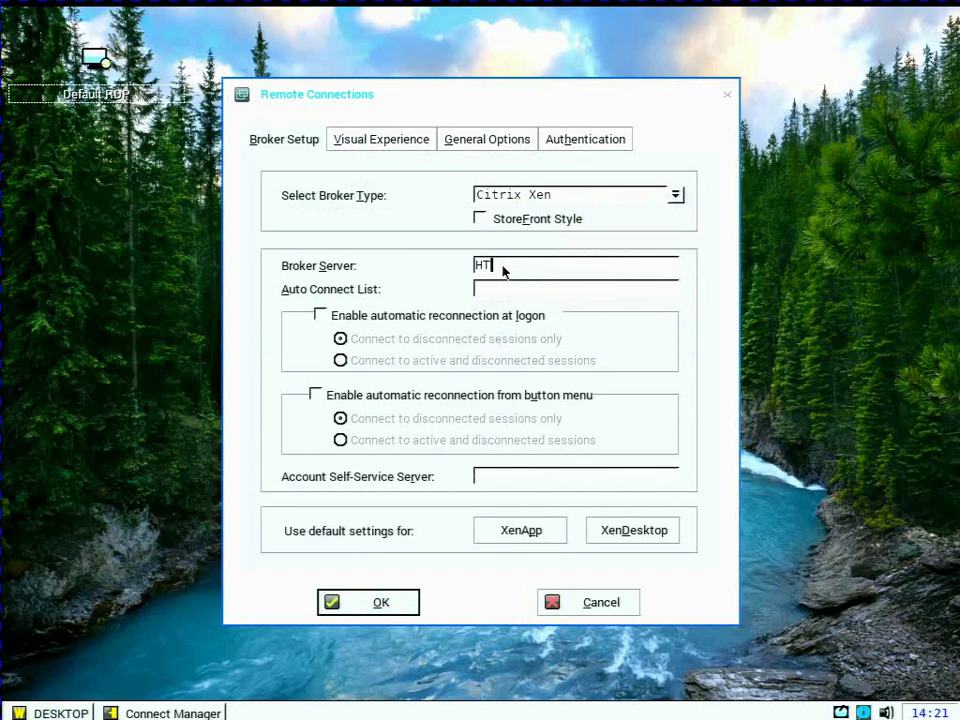
pyautogui.write('TPS://DEMO3-CITRIX')
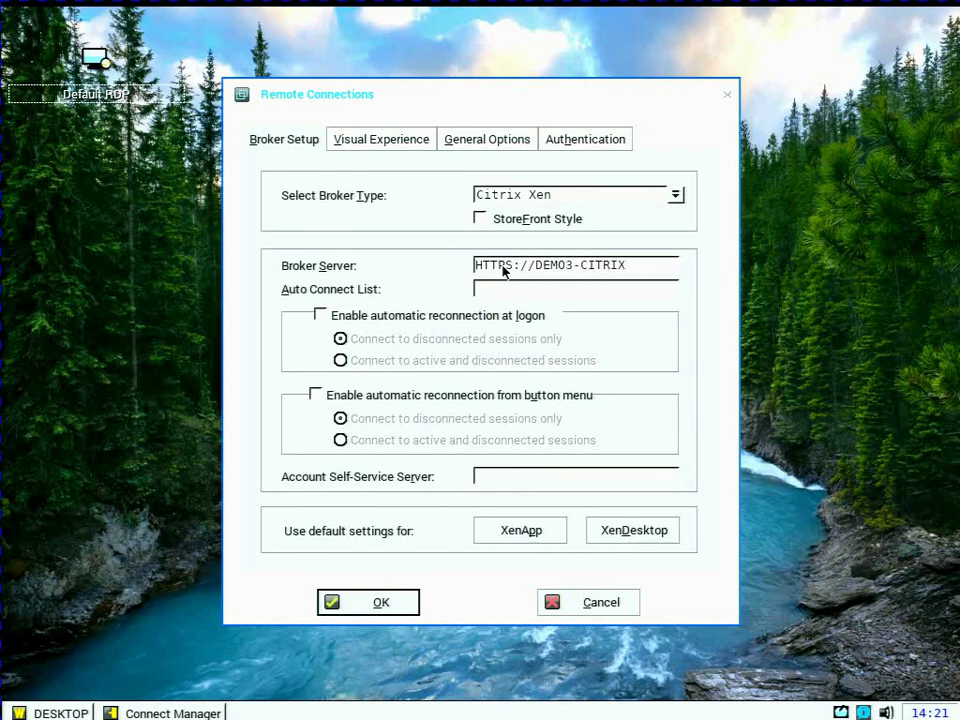
pyautogui.write('.BPLAB.LOC')
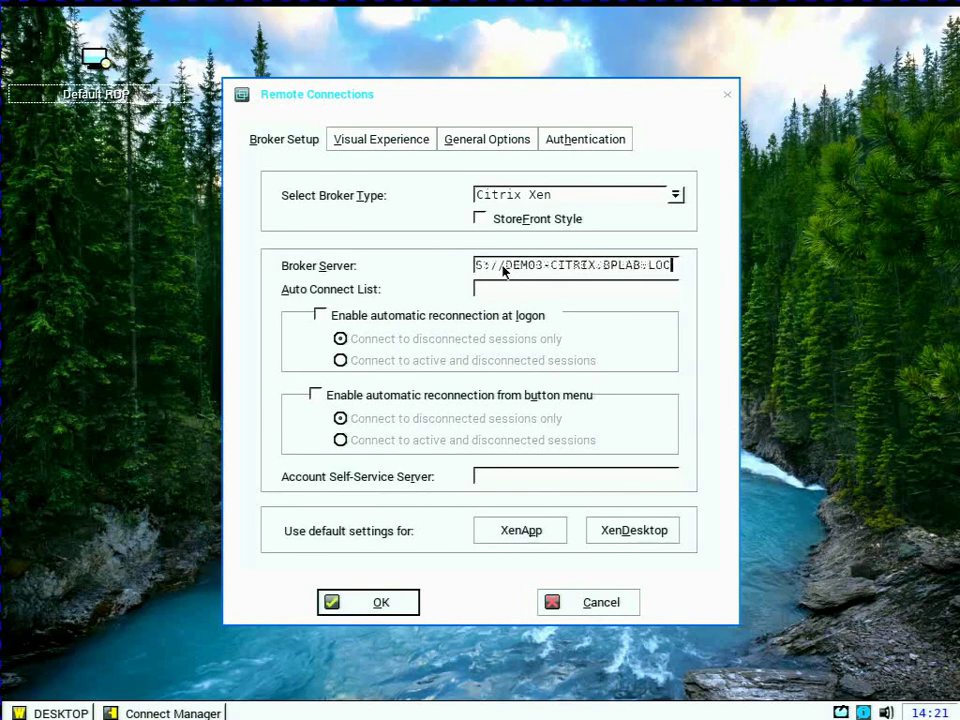
pyautogui.write('AL/CIT')
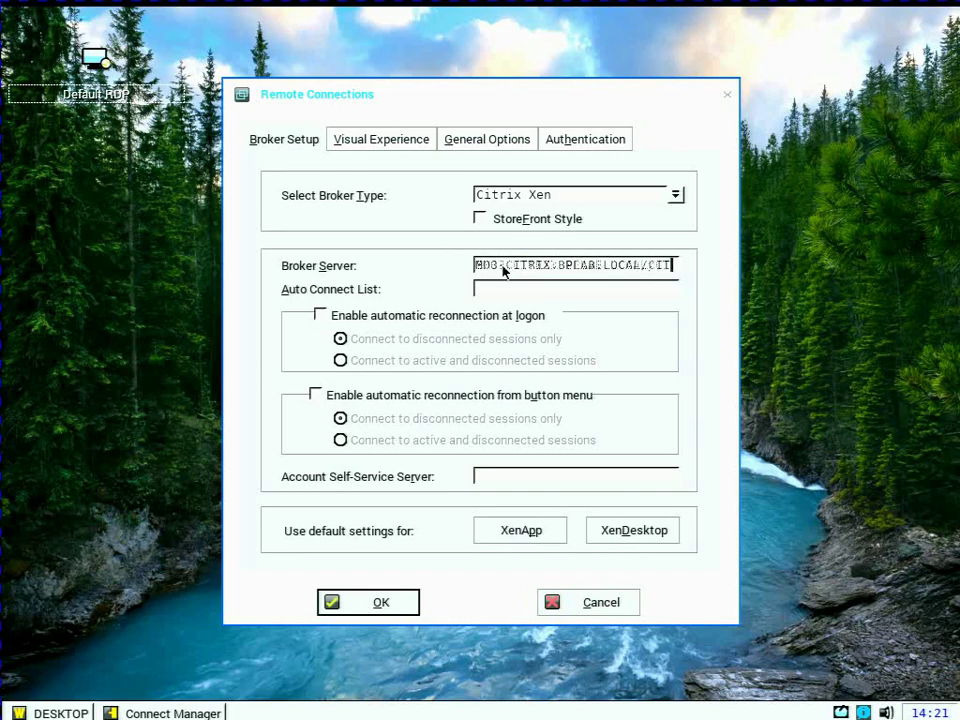
pyautogui.write('RIX/STORE')
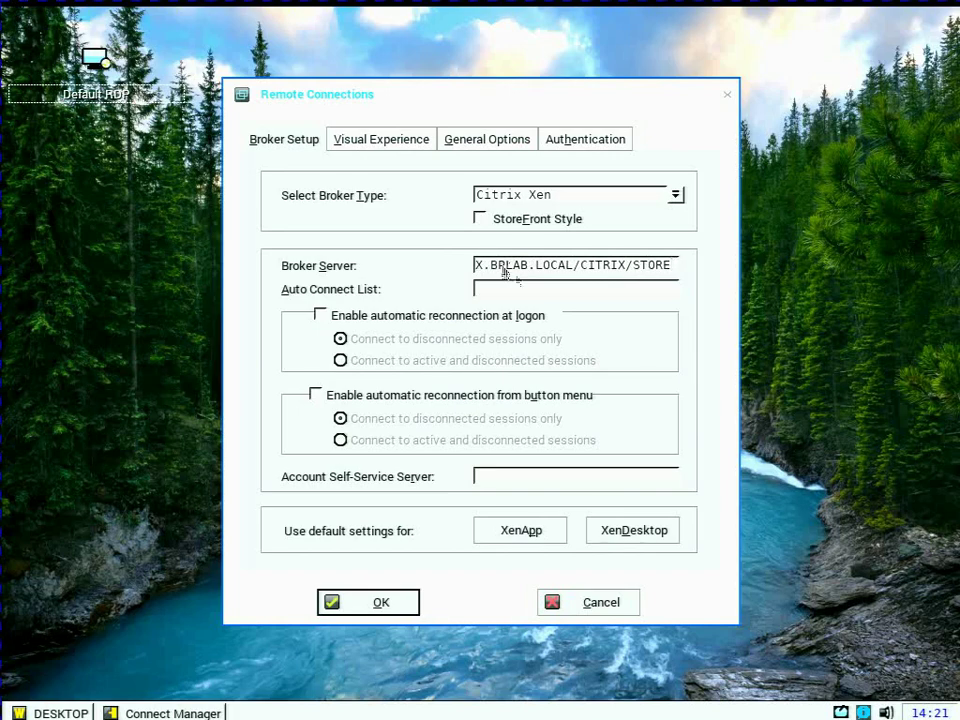
pyautogui.click(516, 219)
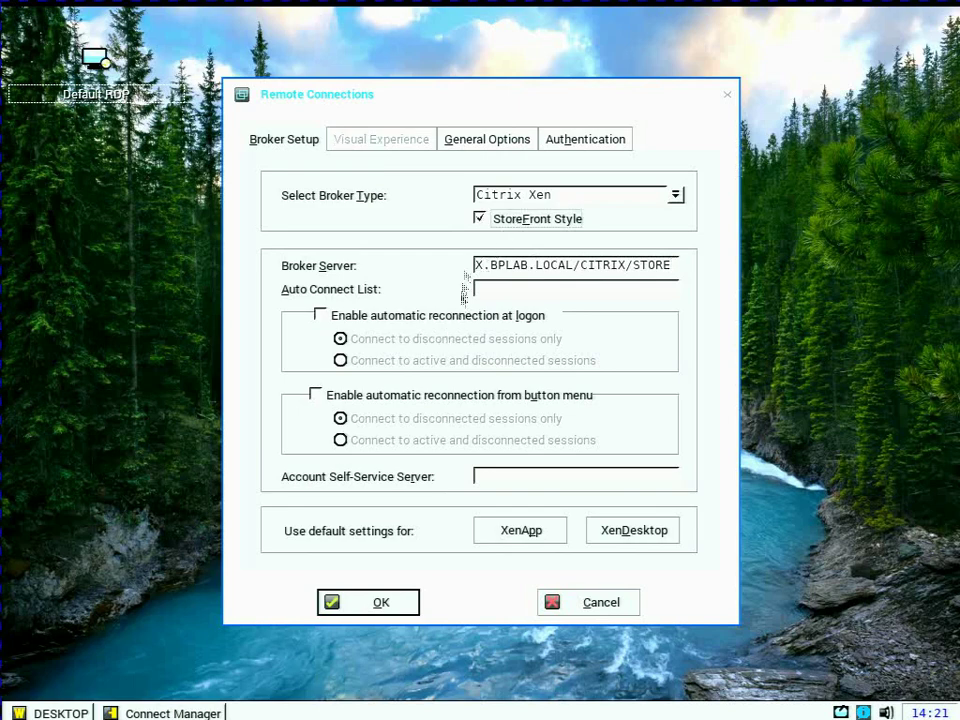
# Set the default sign-on domain to BPLAB and apply the remote connection settings
pyautogui.click(511, 141)
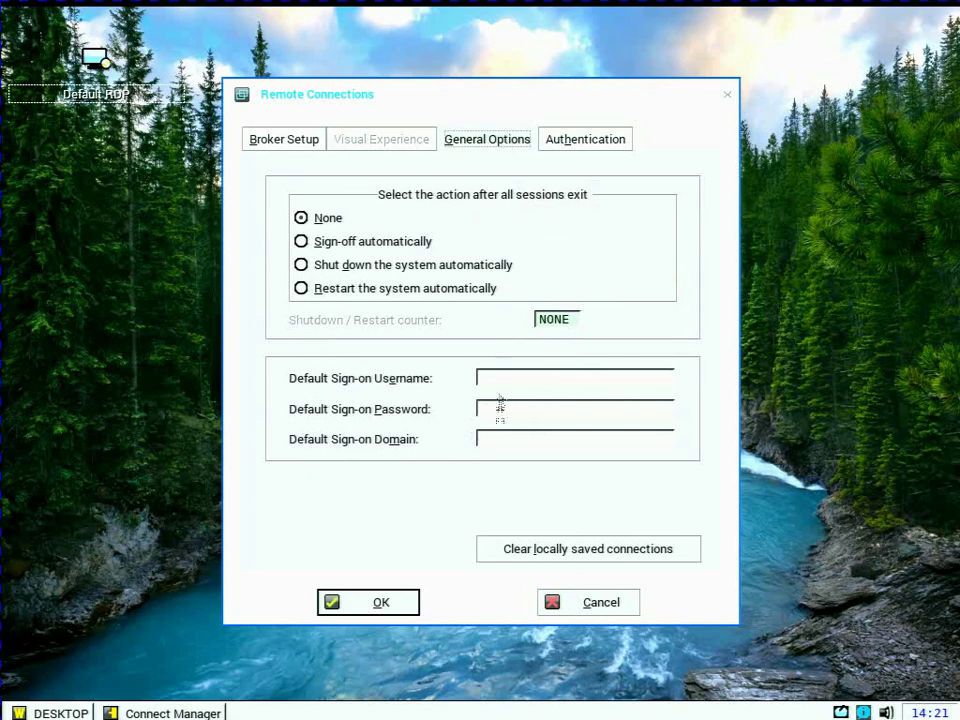
pyautogui.click(517, 442)
pyautogui.write('BPLAB')
pyautogui.click(380, 602)
pyautogui.click(414, 397)
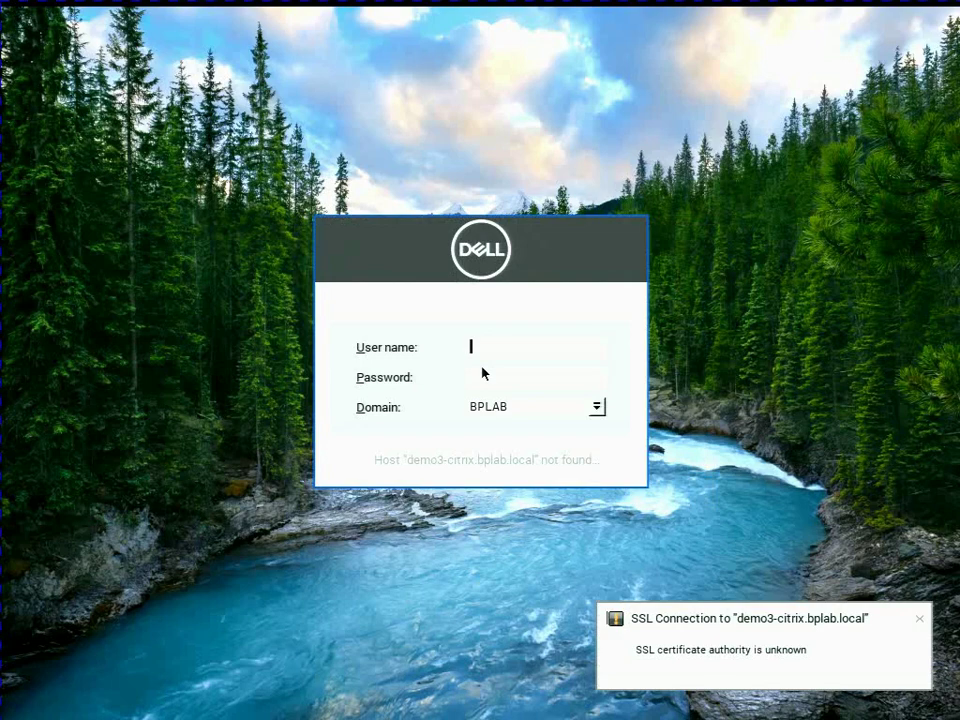
# Import the DEMO3-CITRIX.cer certificate from USB storage into the thin client's certificate store and close the system tools
pyautogui.rightClick(200, 545)
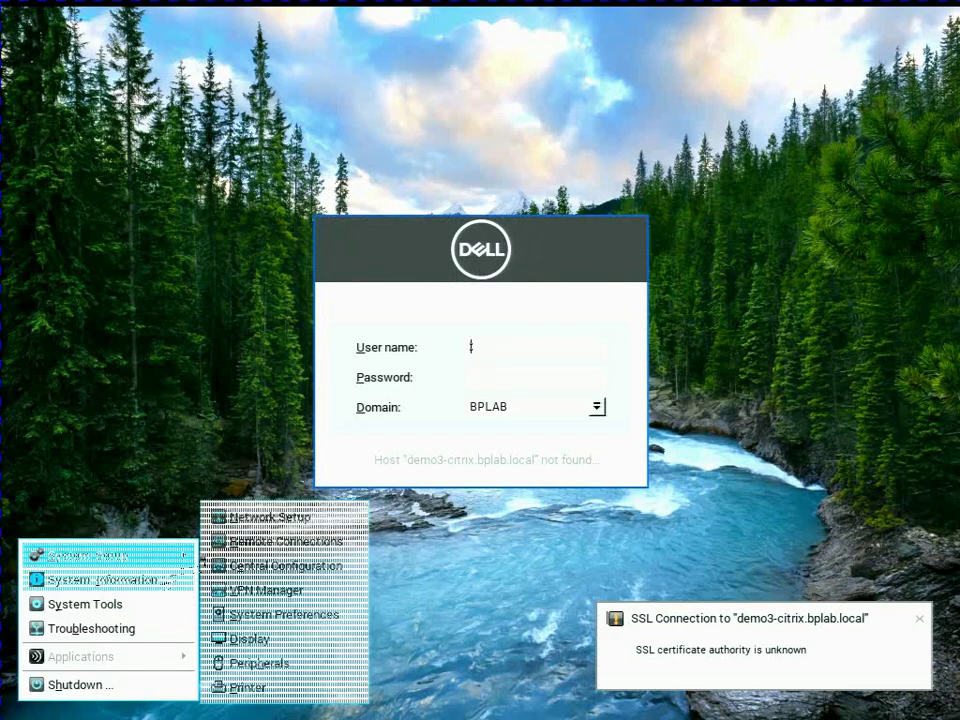
pyautogui.click(163, 612)
pyautogui.click(294, 158)
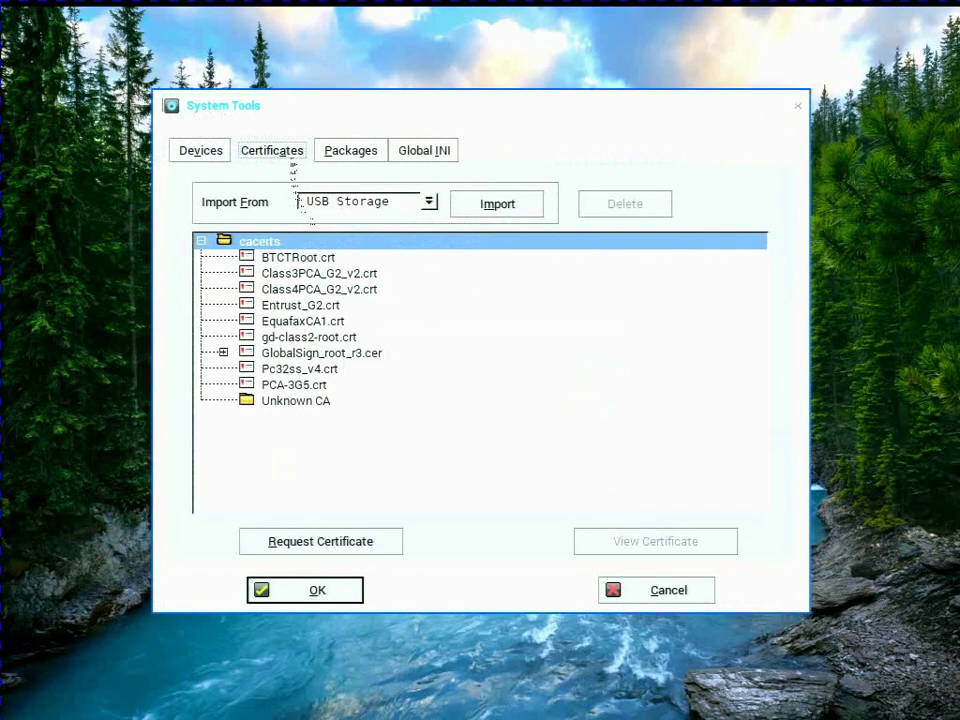
pyautogui.click(486, 201)
pyautogui.click(205, 195)
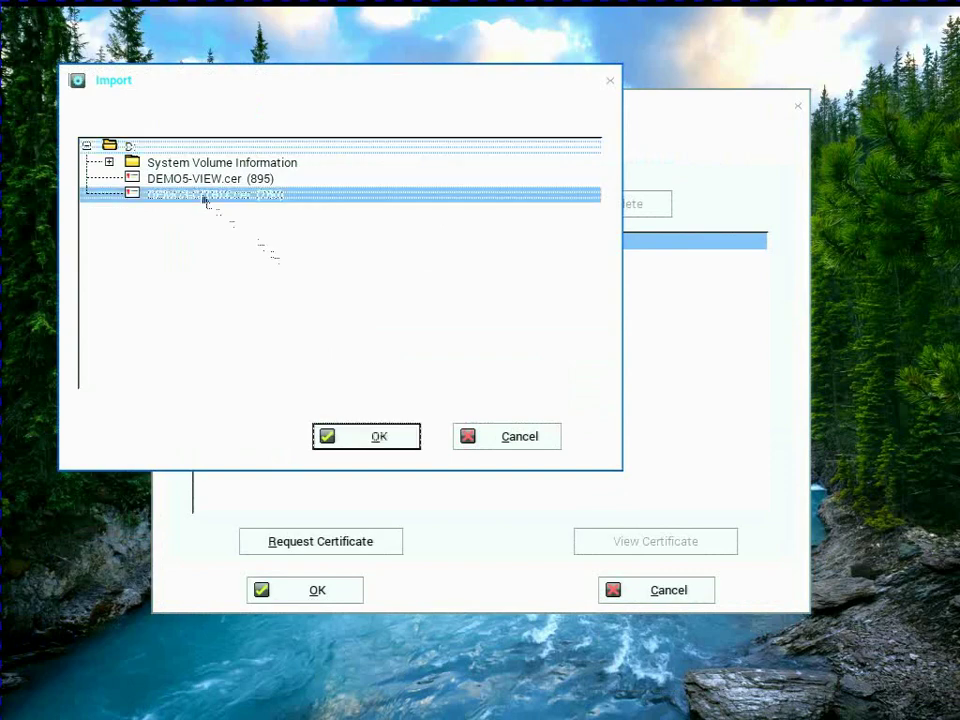
pyautogui.click(364, 437)
pyautogui.click(478, 389)
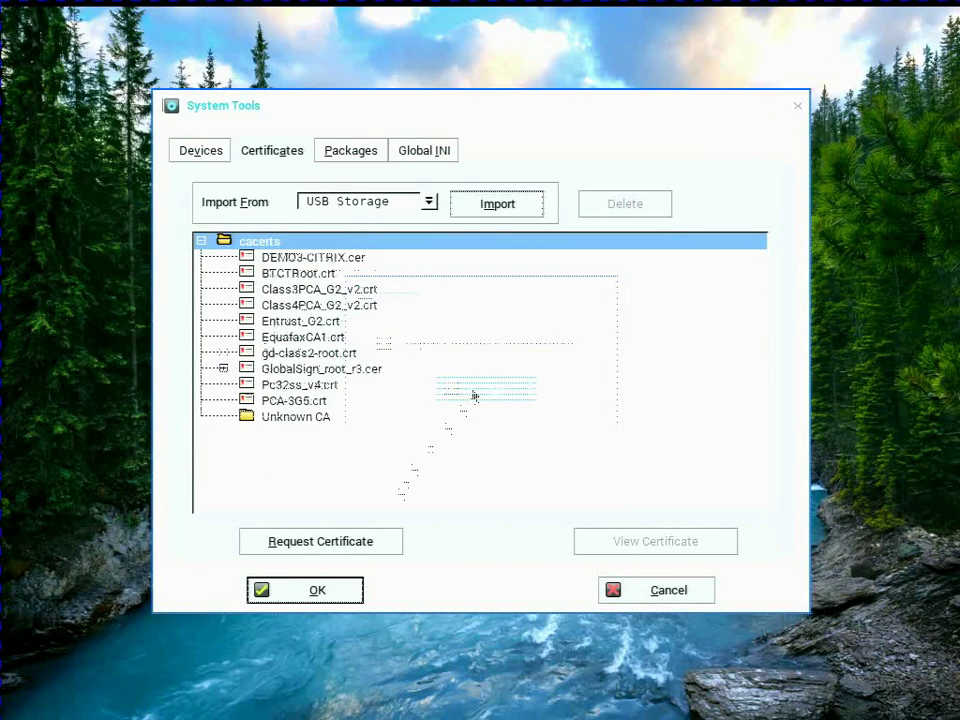
pyautogui.click(351, 589)
# Restart the thin client without resetting its system settings to factory default
pyautogui.click(30, 698)
pyautogui.click(139, 688)
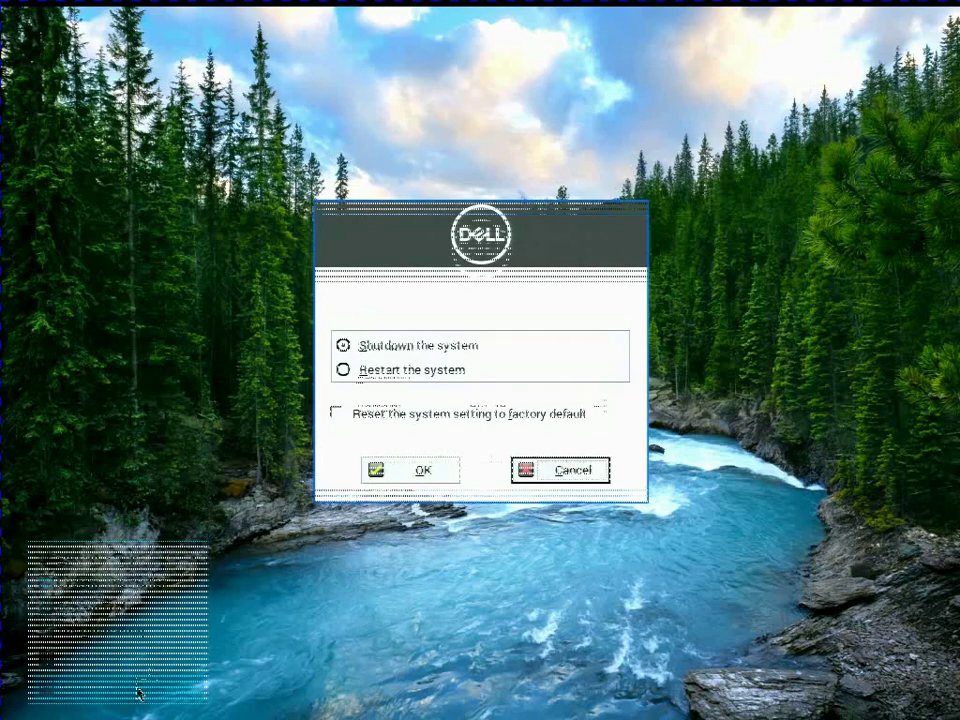
pyautogui.click(404, 377)
pyautogui.click(428, 466)
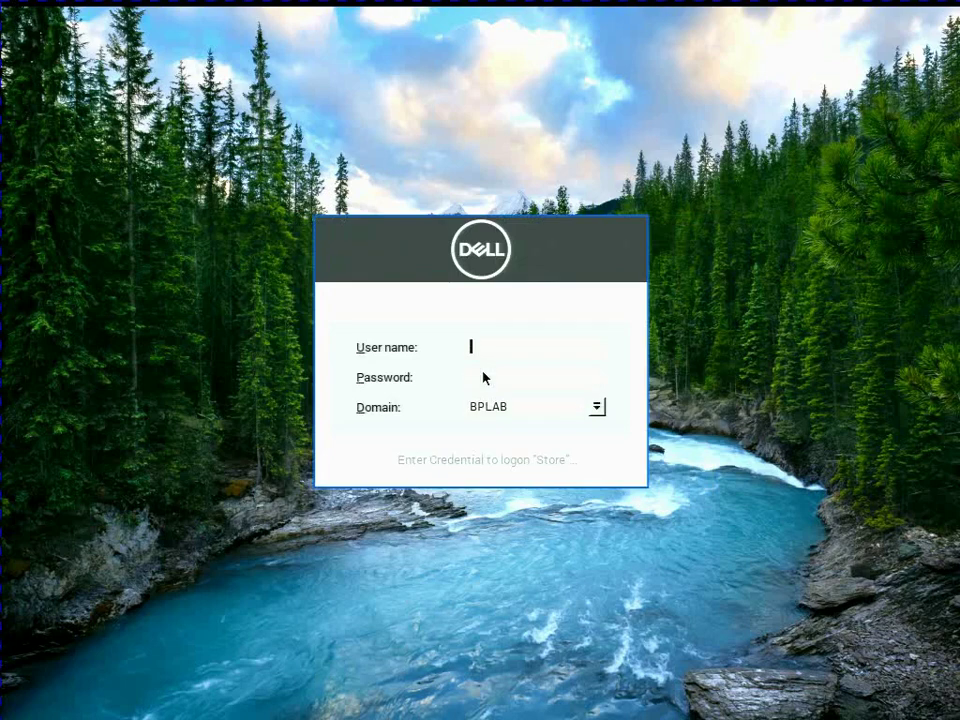
# Sign in to the Citrix store on the BPLAB domain as user1 with the account password
pyautogui.write('ser1')
pyautogui.press('Tab')
pyautogui.write('*****')
pyautogui.press('Return')
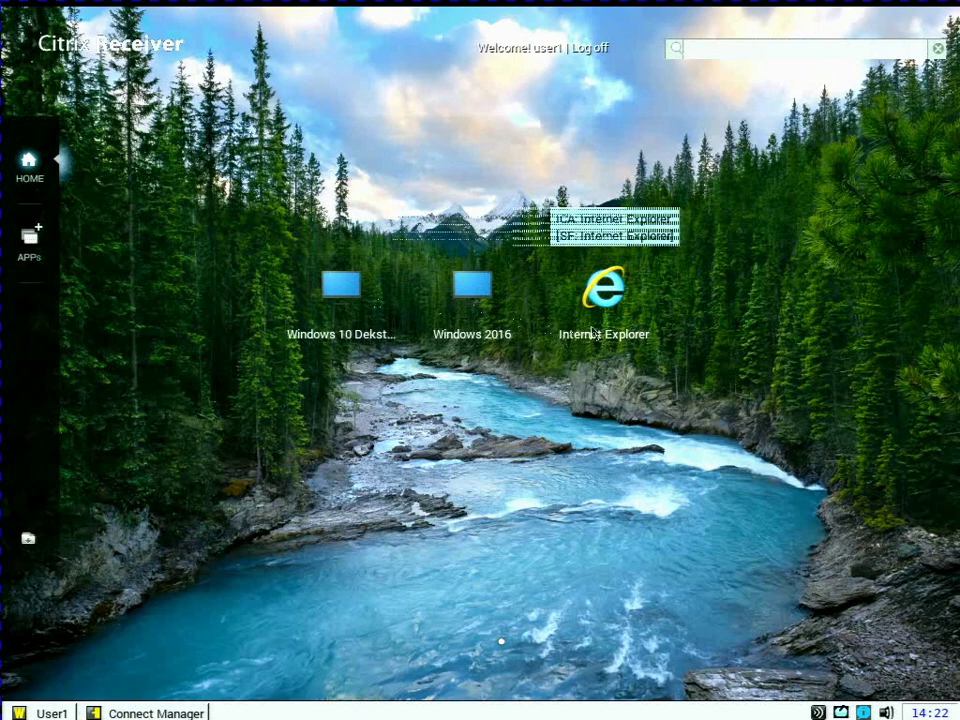
# Add the Calc application from the list of all applications to the Citrix Receiver home screen
pyautogui.click(29, 240)
pyautogui.moveTo(165, 140)
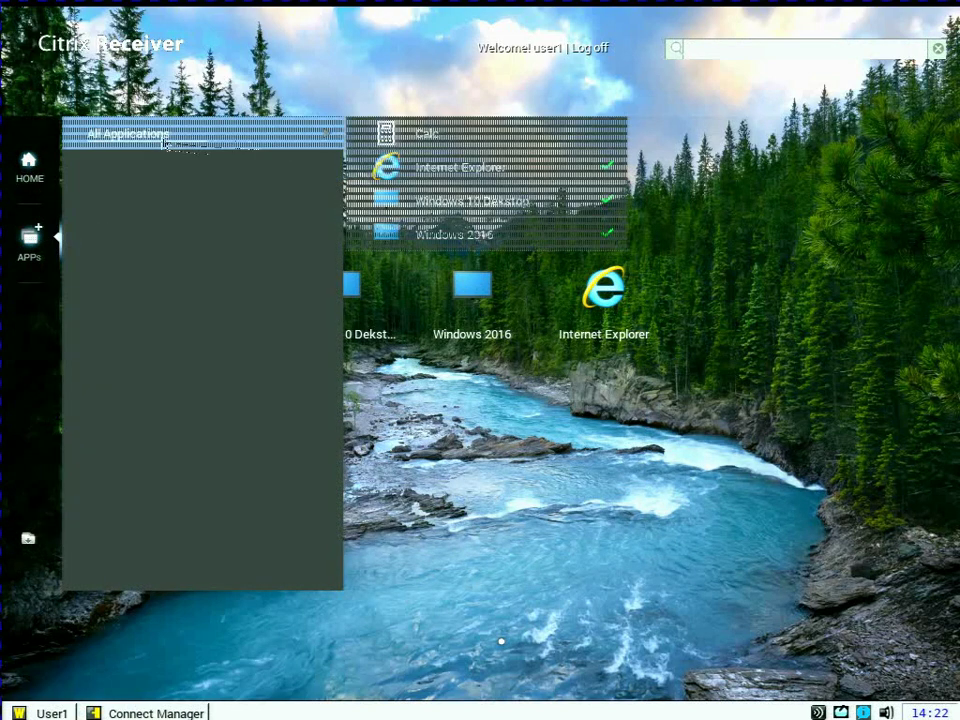
pyautogui.click(442, 138)
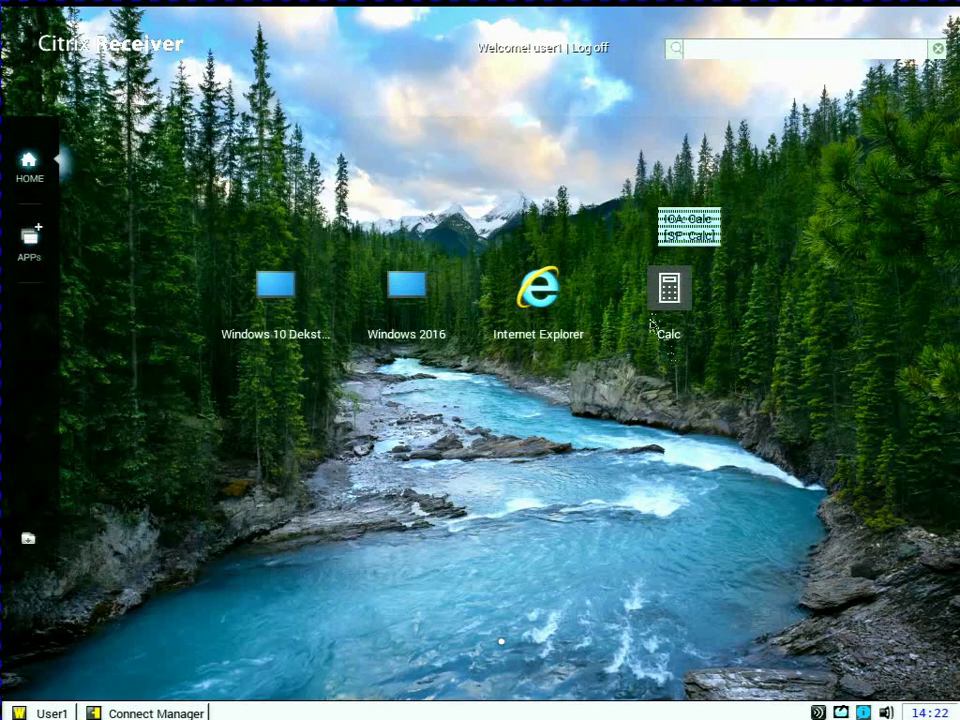
# Launch the published Calc application from the home screen and close its Calculator window
pyautogui.click(651, 325)
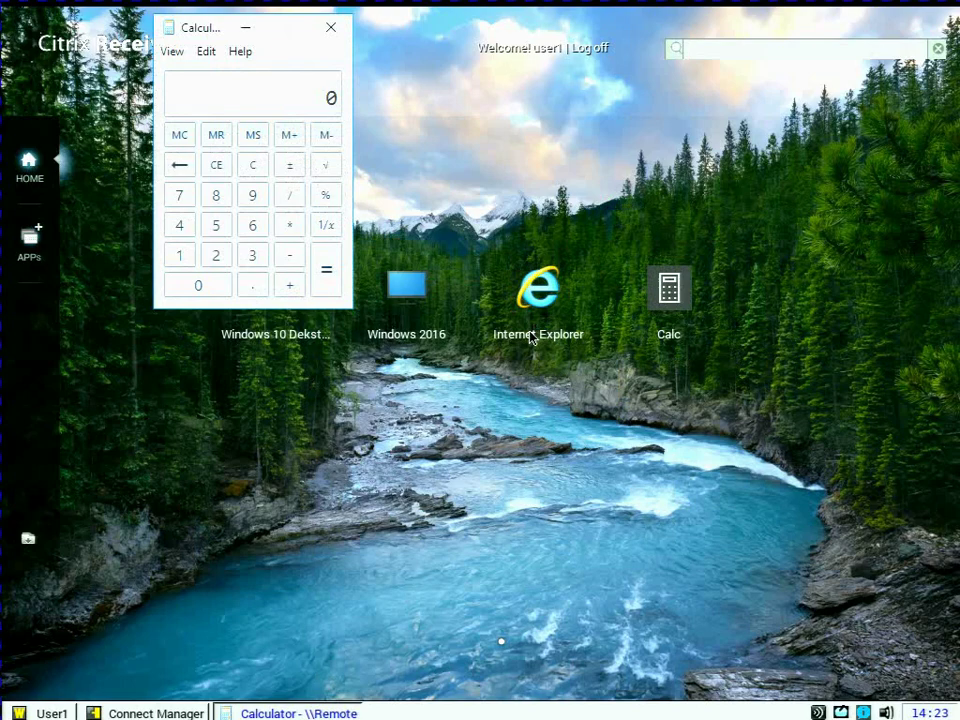
pyautogui.click(423, 313)
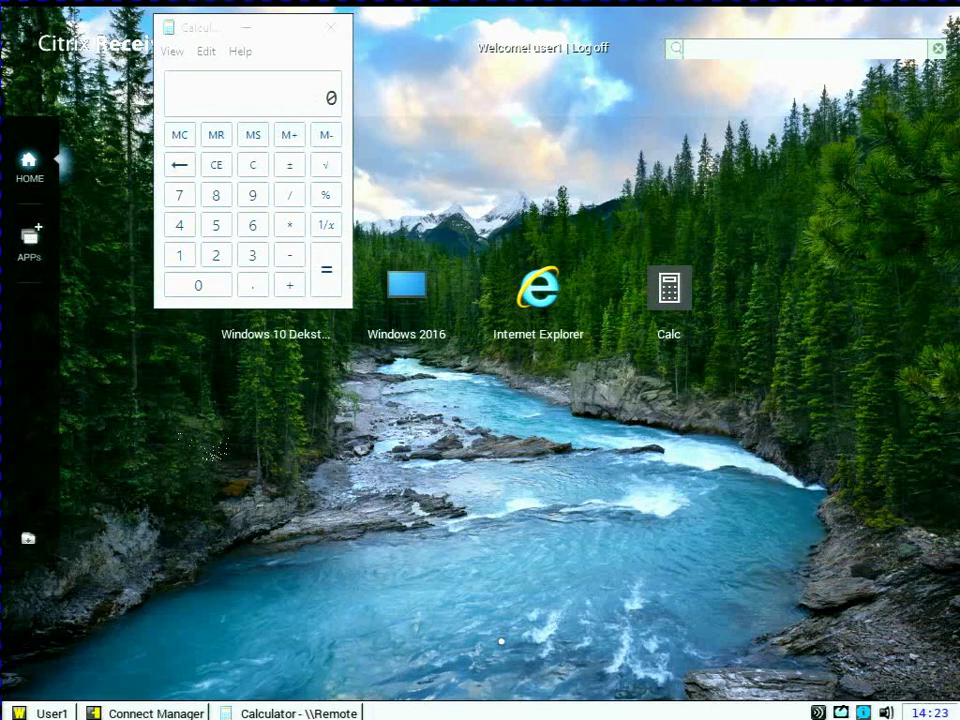
pyautogui.click(322, 38)
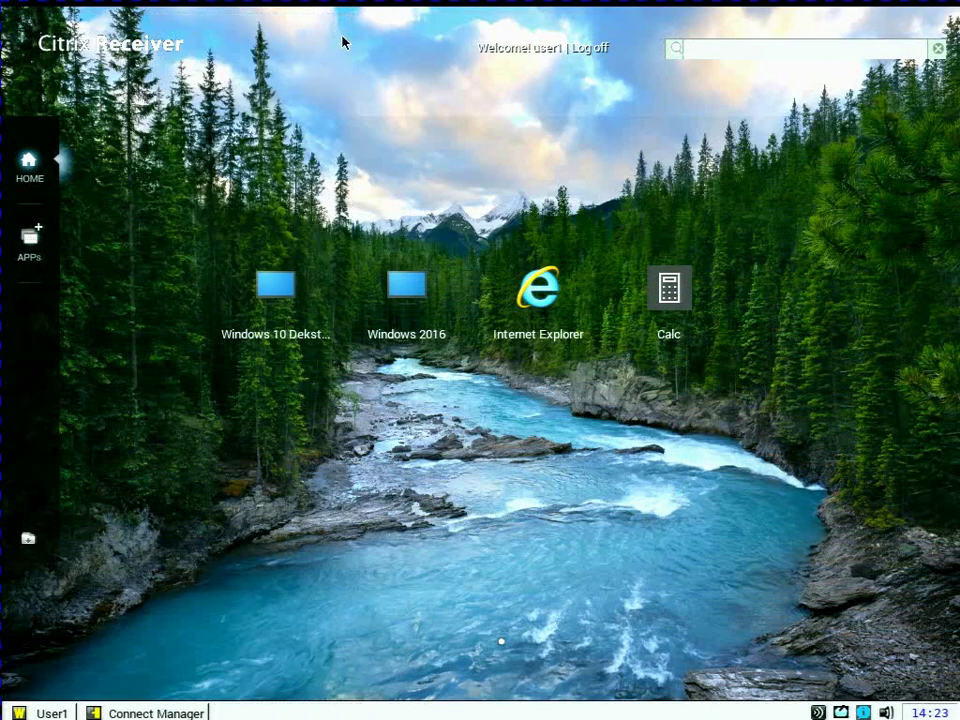